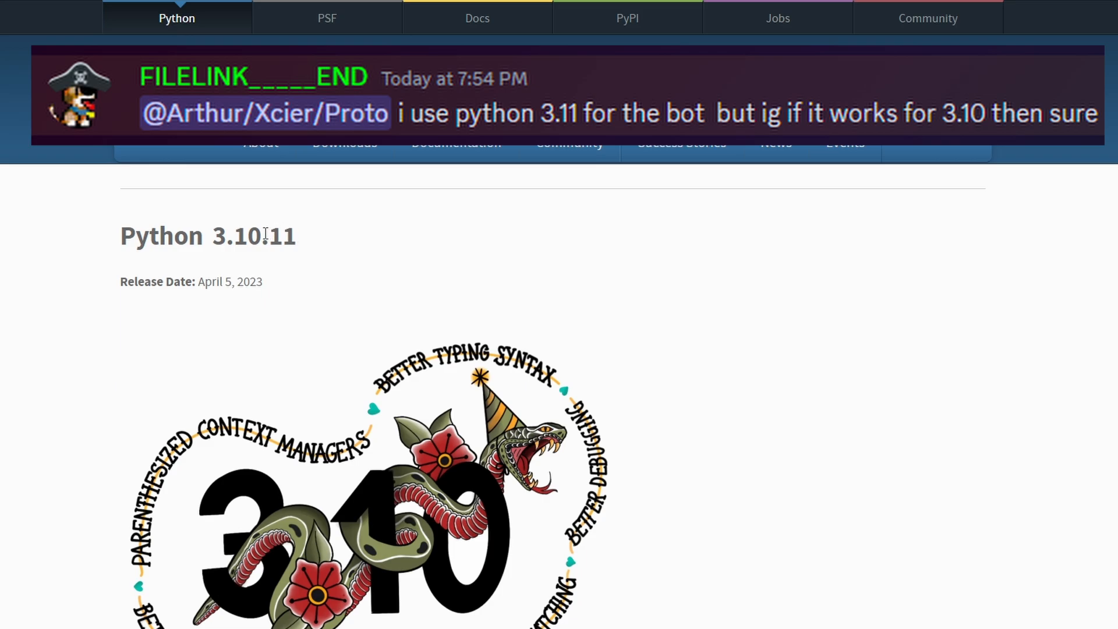
- Examine the Python 3.10.11 release page and the Windows JDK 21 installers on Oracle's Java downloads page
scroll(265, 234, down, 20)
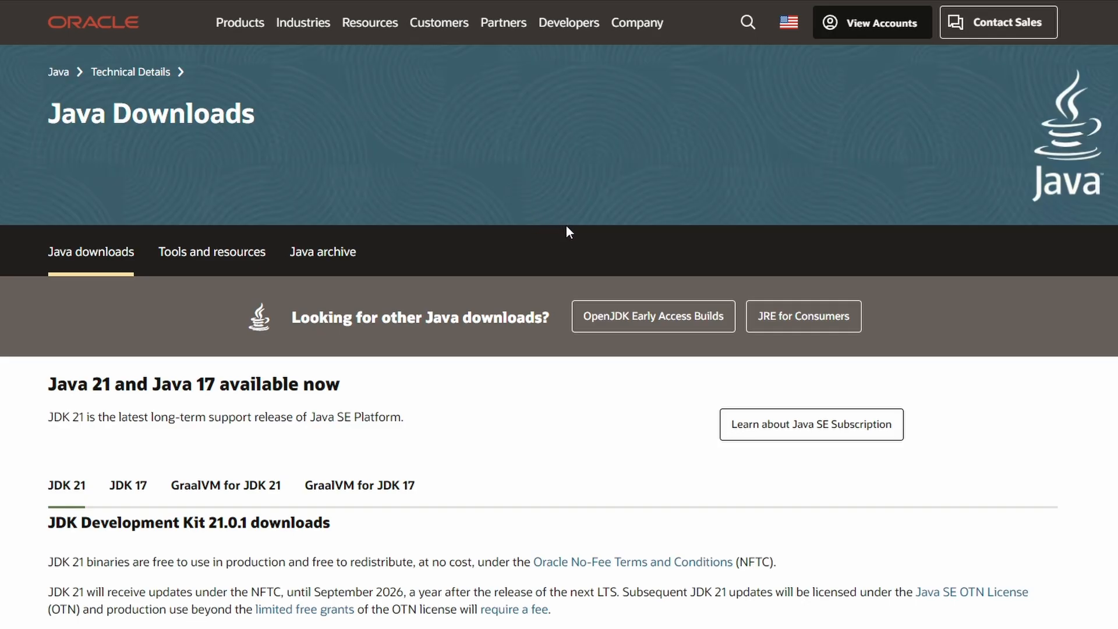
scroll(563, 230, down, 1)
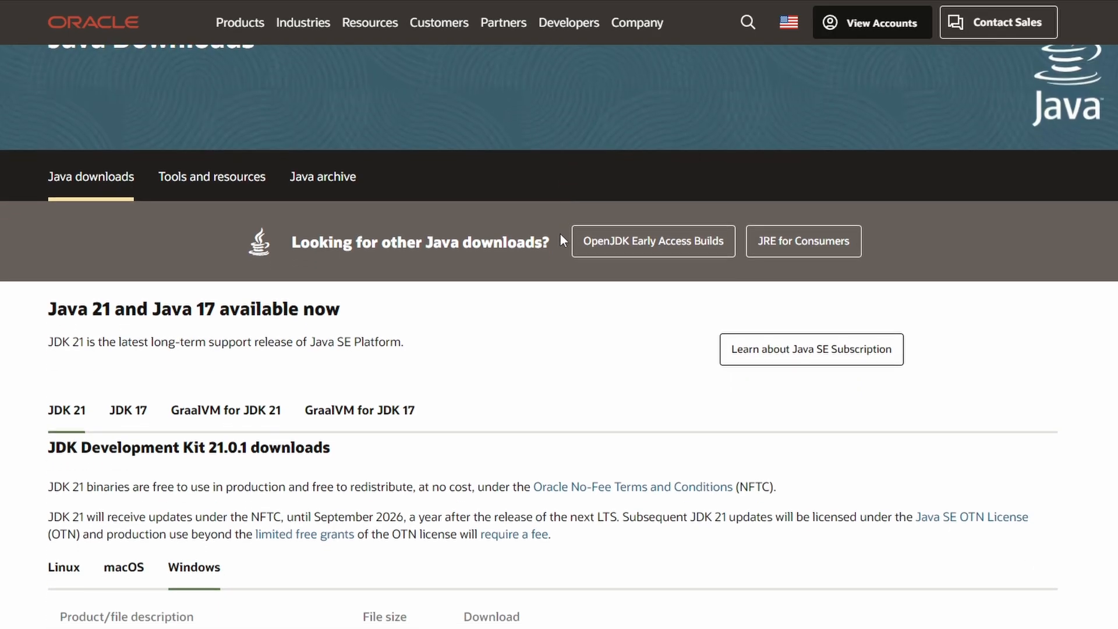
scroll(456, 312, down, 3)
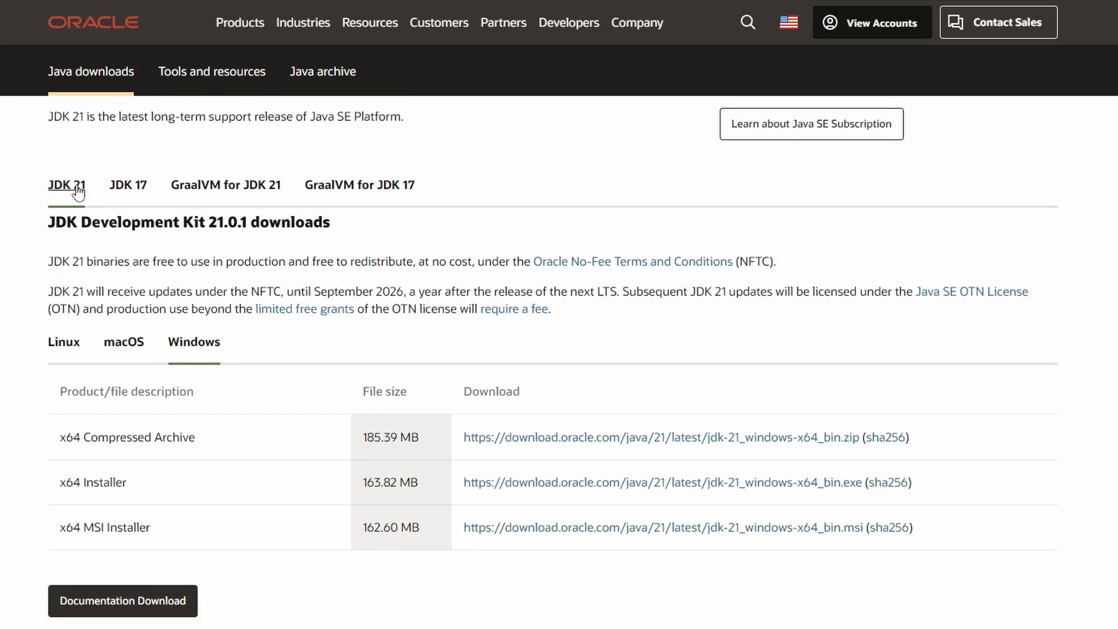
scroll(244, 423, down, 2)
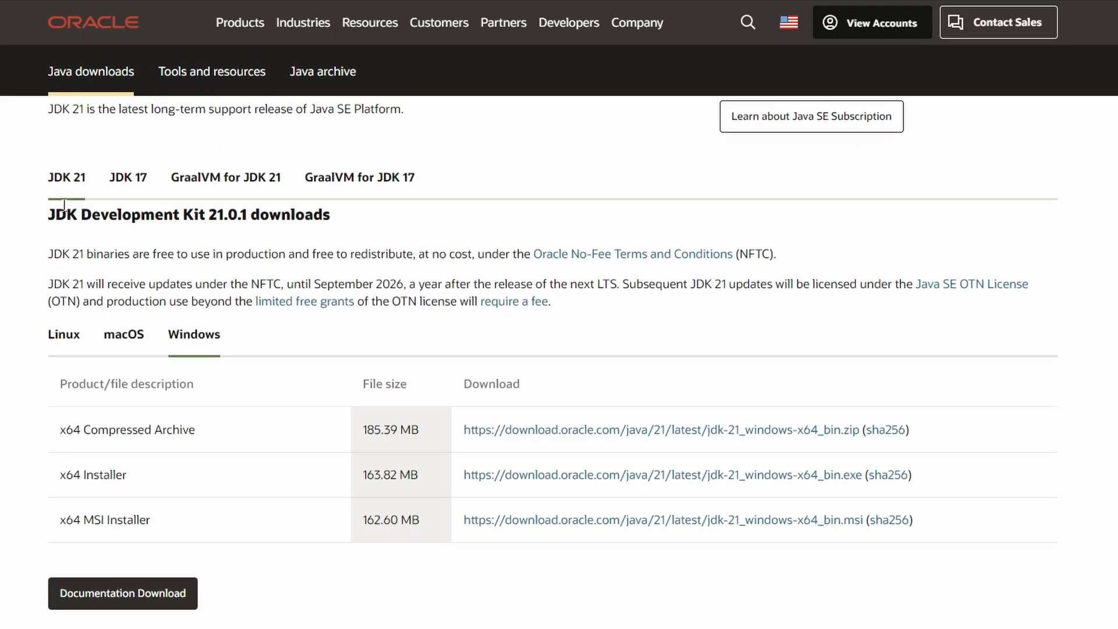
drag(50, 379, 155, 379)
click(155, 379)
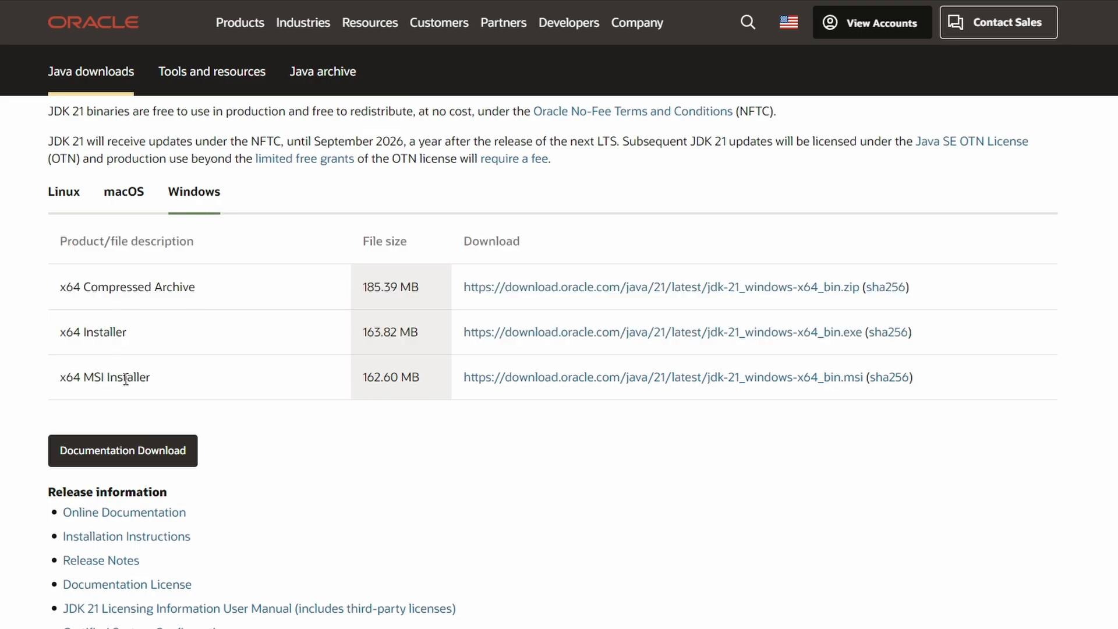
scroll(130, 373, up, 3)
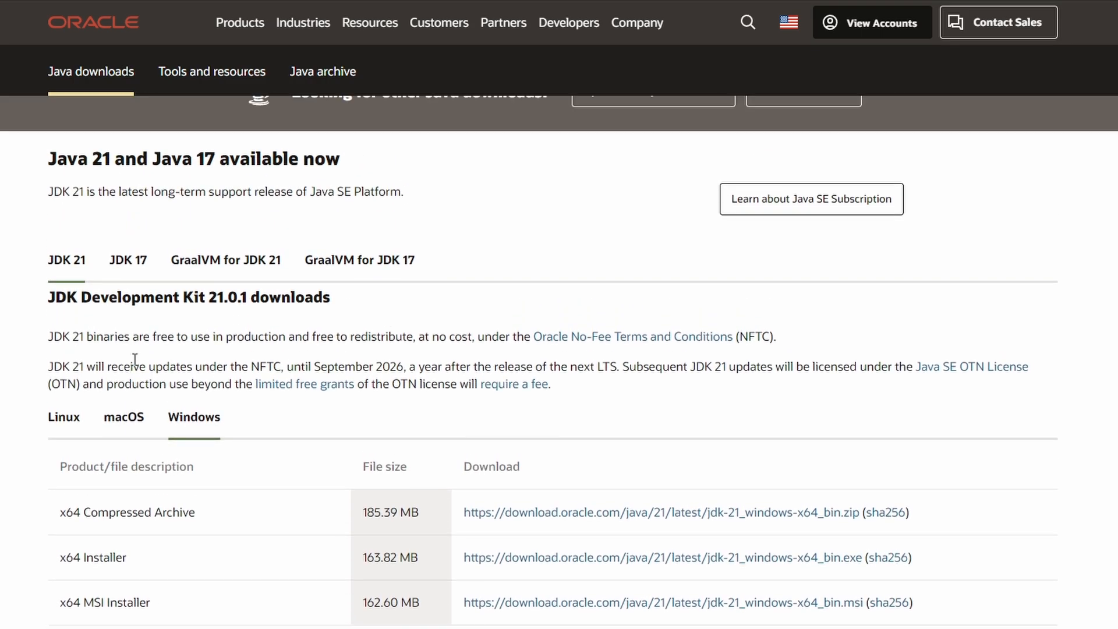
scroll(134, 359, up, 1)
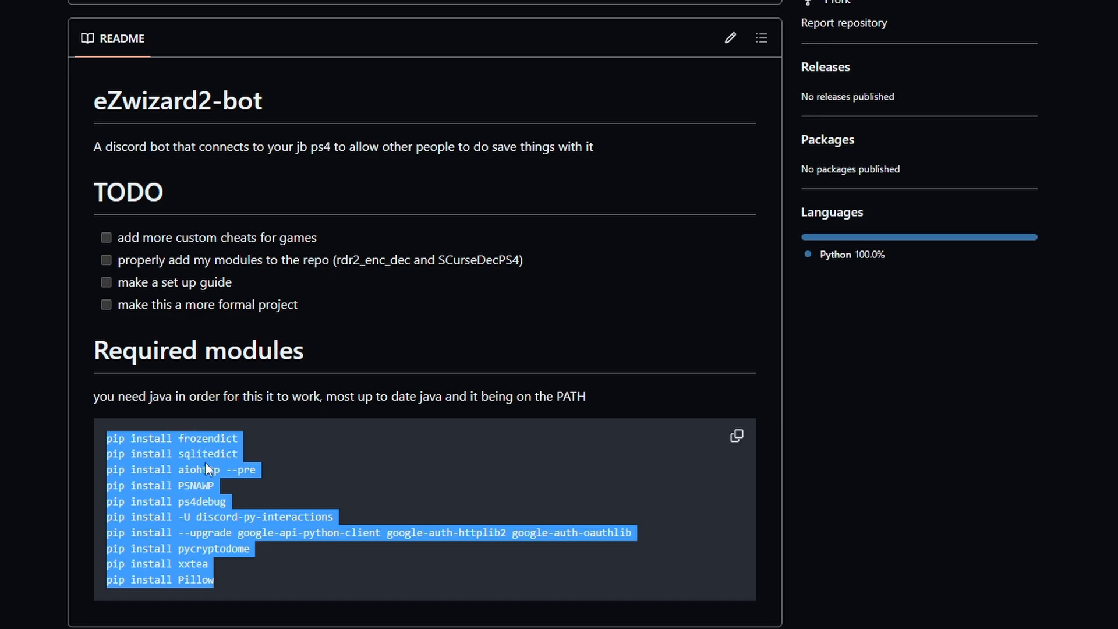
- Copy the pip install commands from the eZwizard2-bot README and run them in a PowerShell window opened on the desktop
right_click(206, 464)
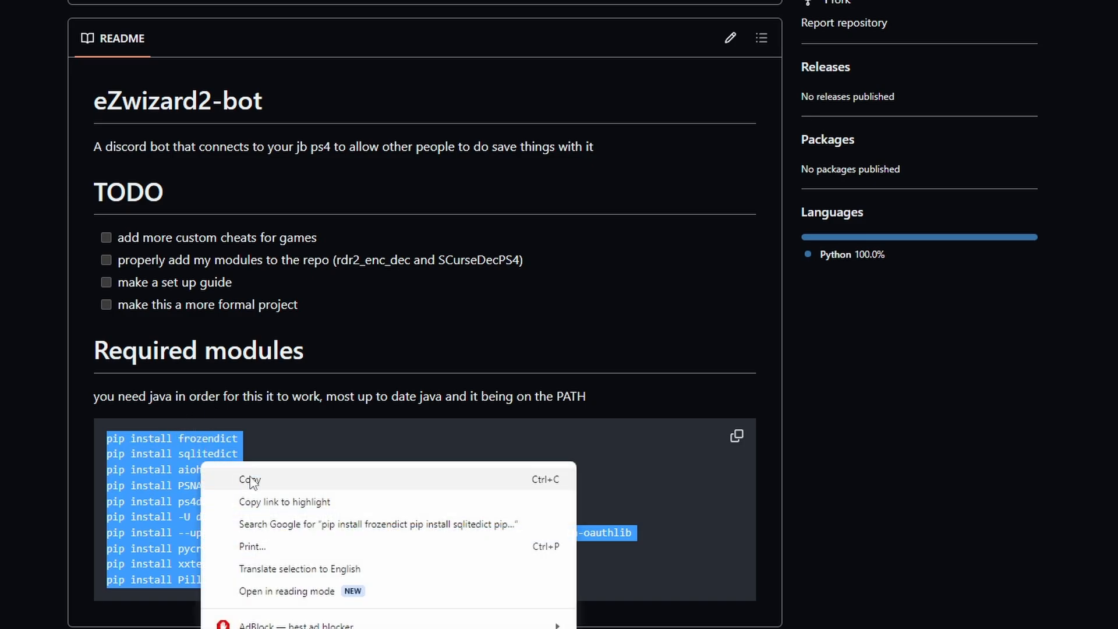
click(250, 480)
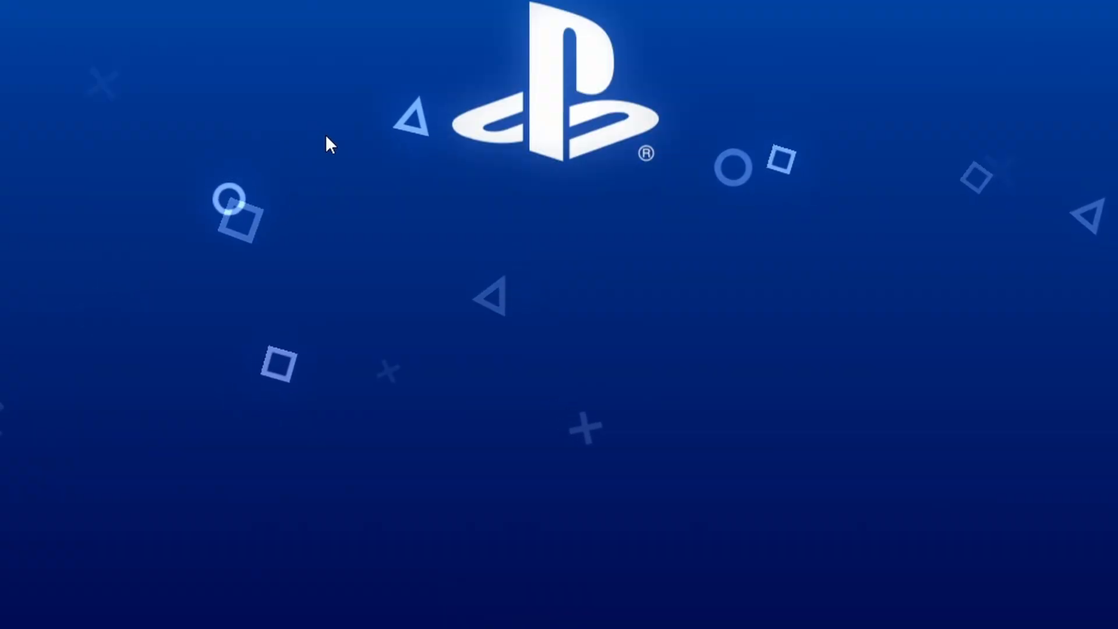
right_click(324, 135)
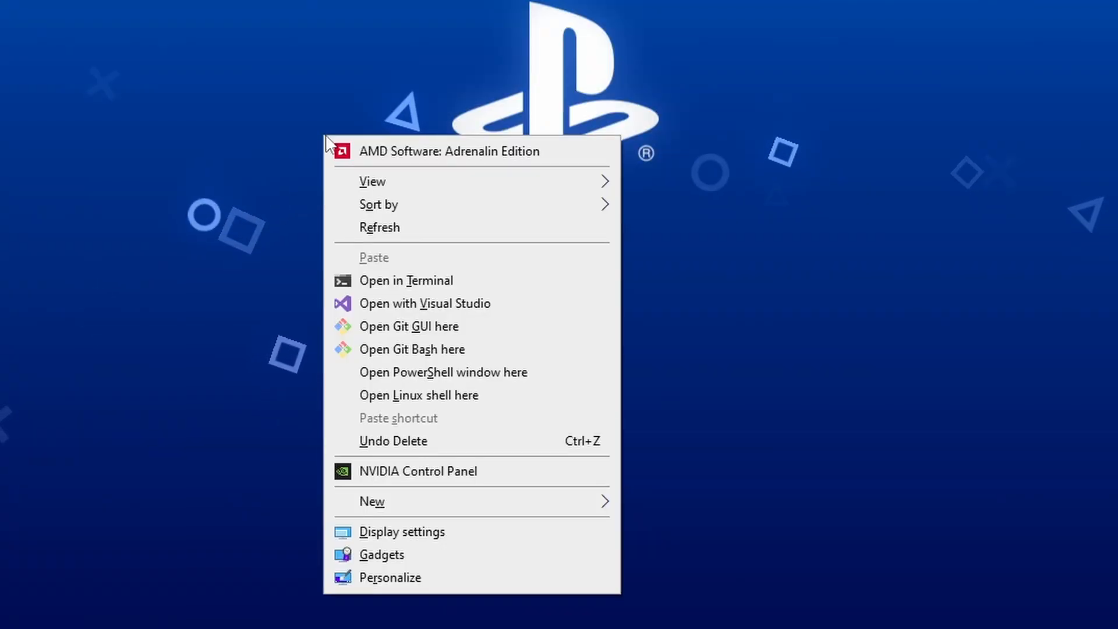
click(465, 372)
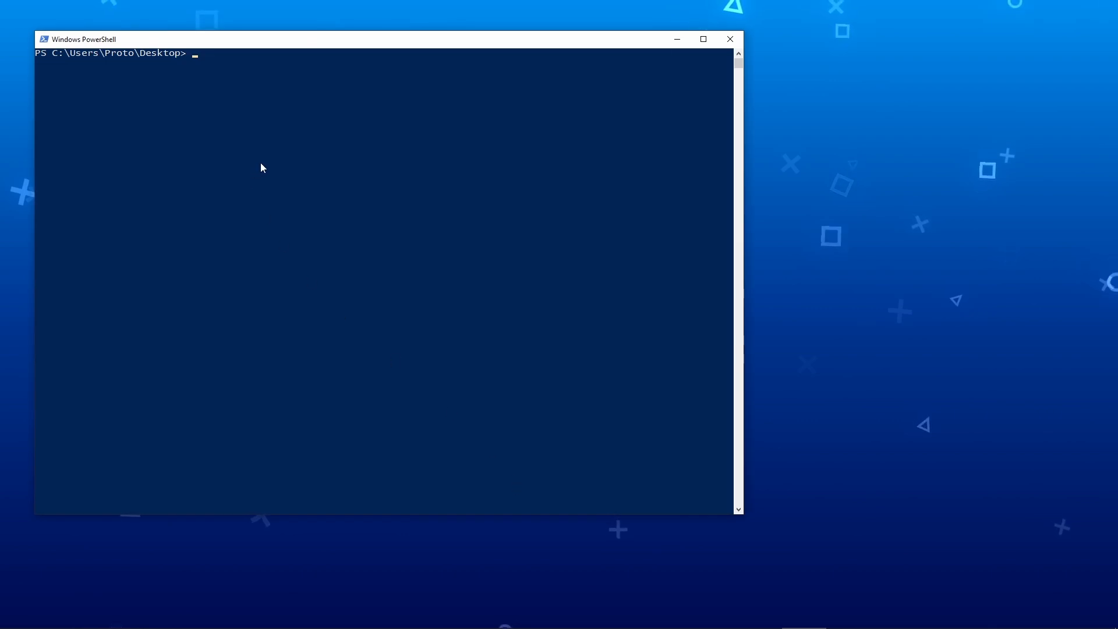
drag(229, 47, 302, 79)
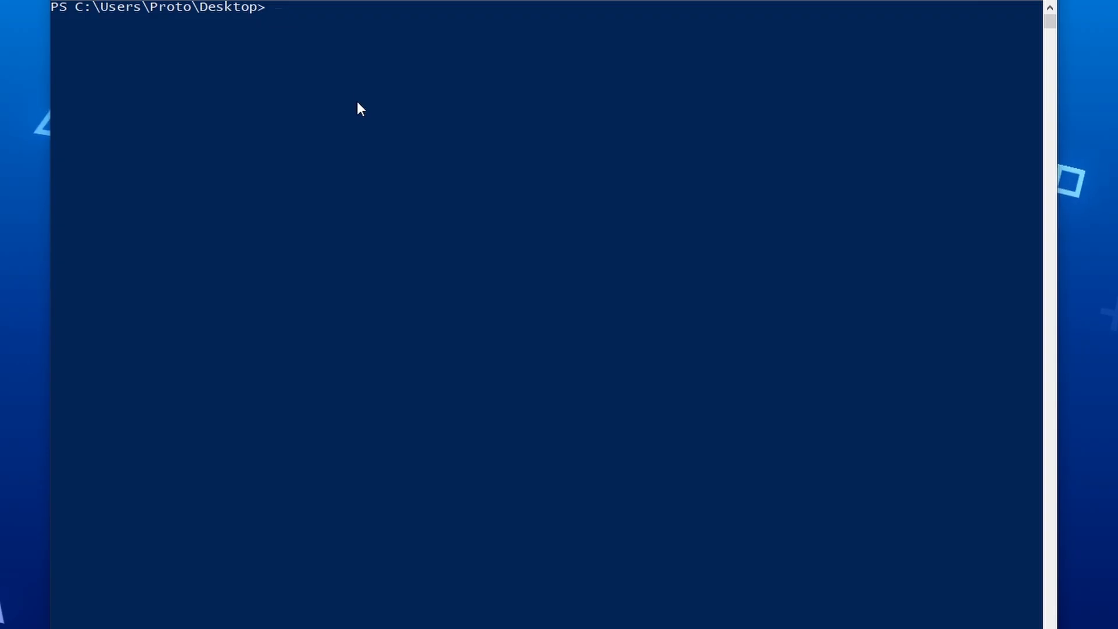
click(365, 140)
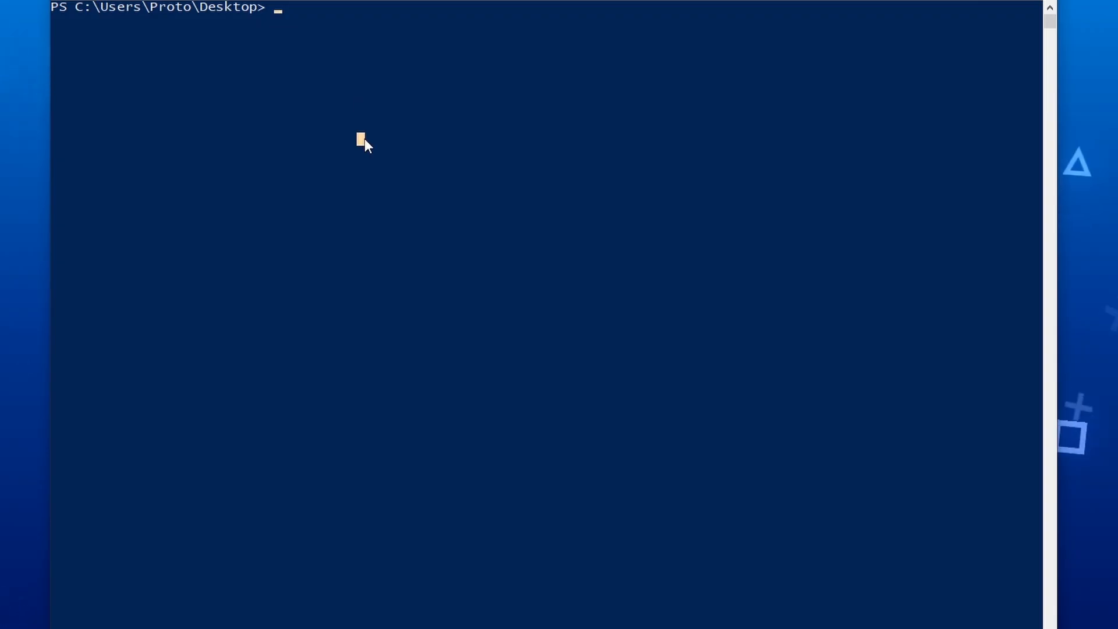
key(ctrl+v)
key(Return)
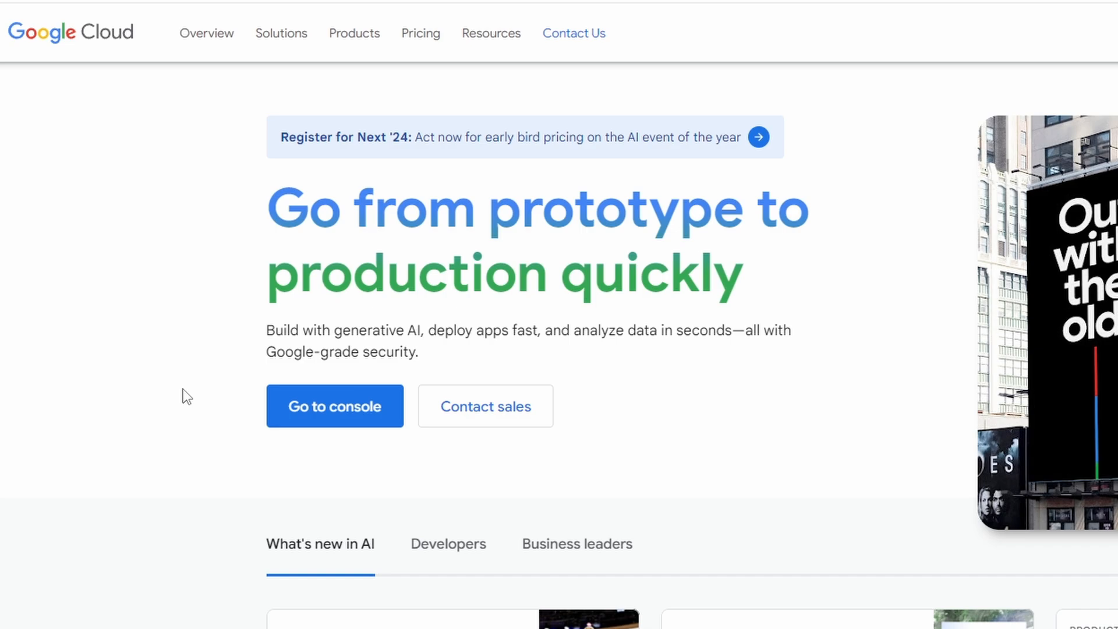
- Open the Google Cloud console and create a project named Protoisastupiddumbhead with no organization
click(317, 418)
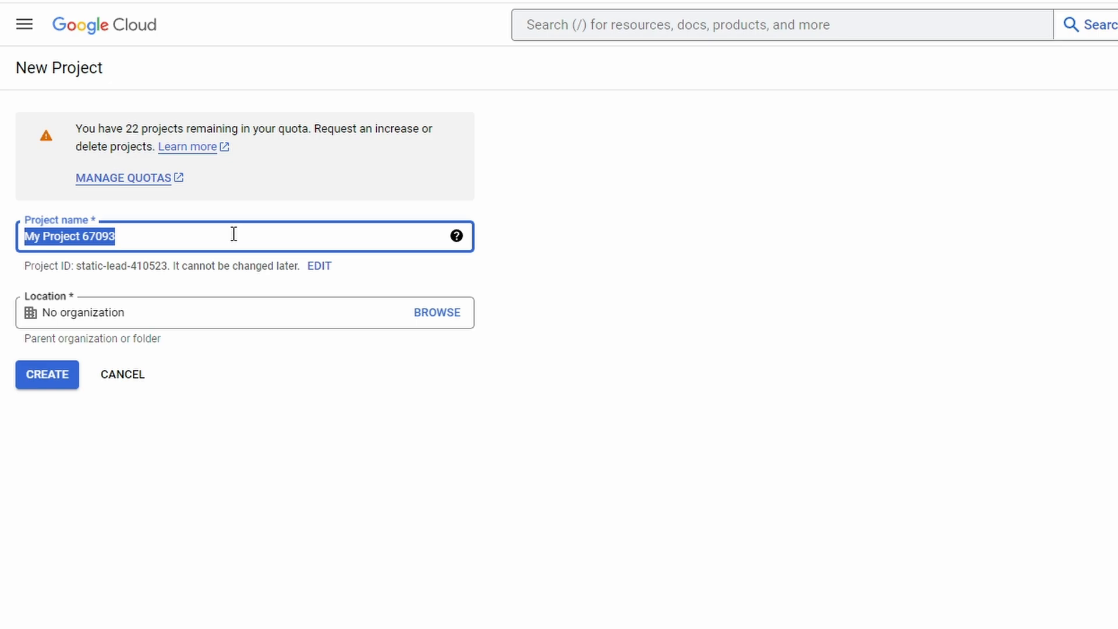
key(ctrl+v)
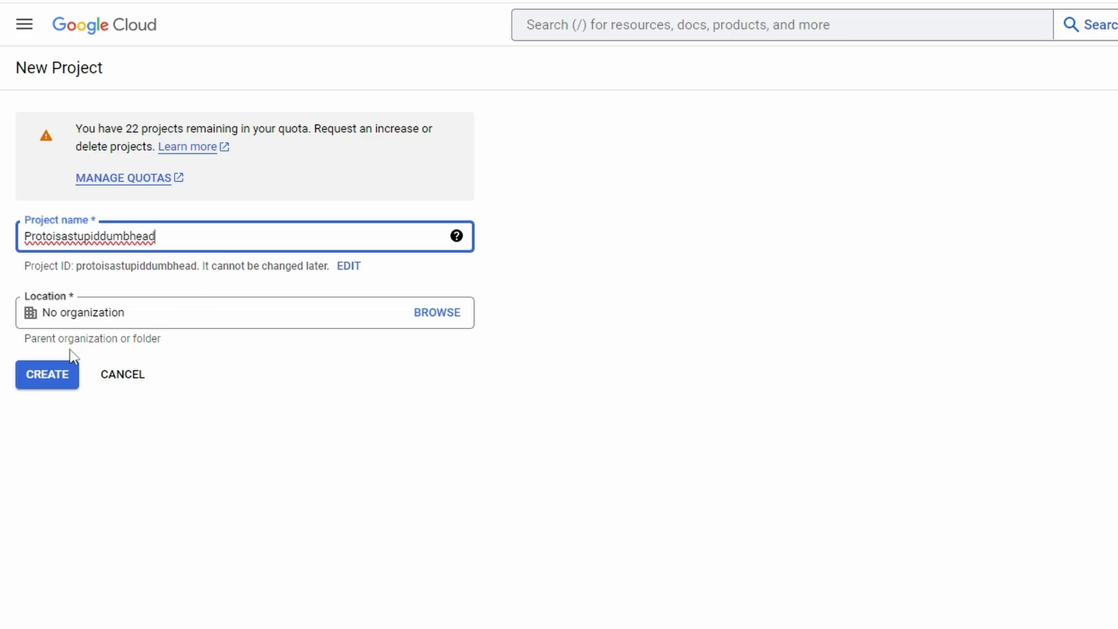
click(50, 385)
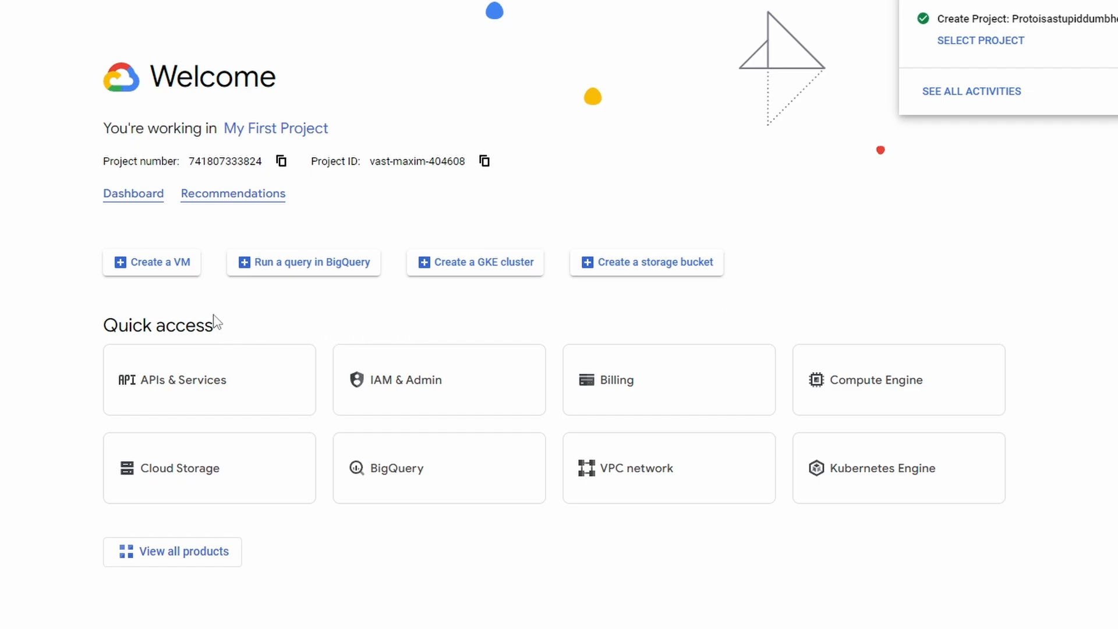
- Search APIs & Services for "drive" and enable the Google Drive API for My First Project
click(147, 384)
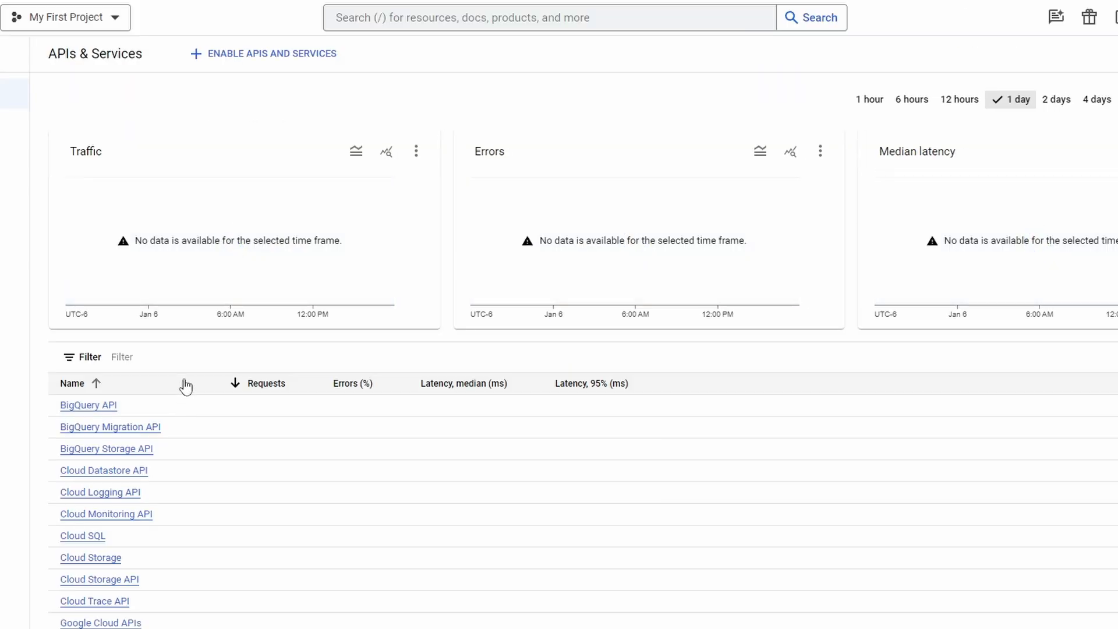
click(502, 19)
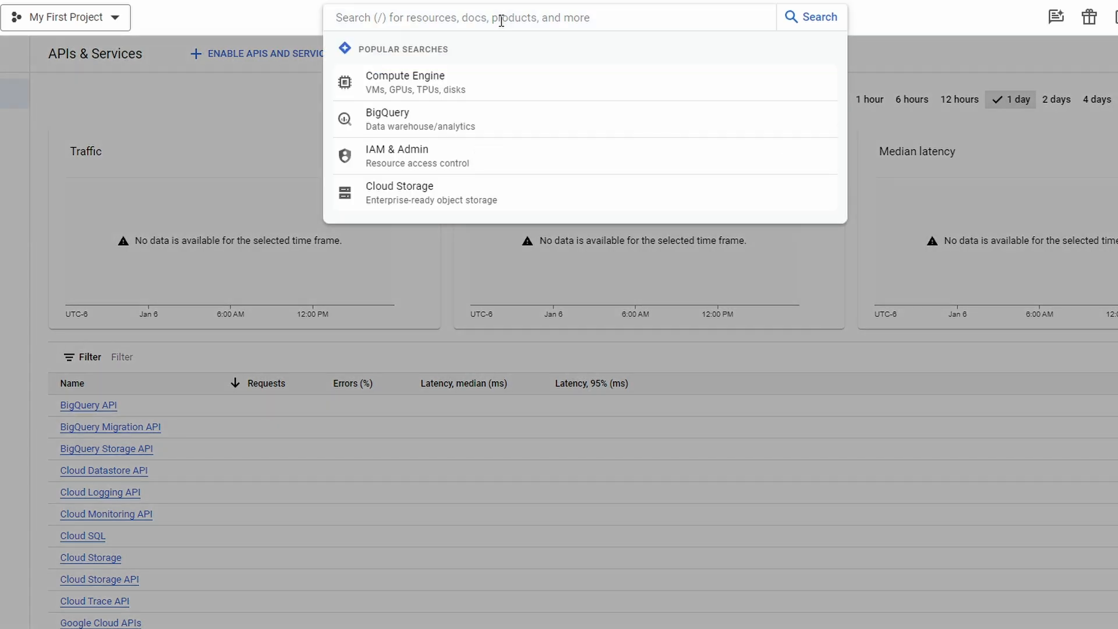
text(drive)
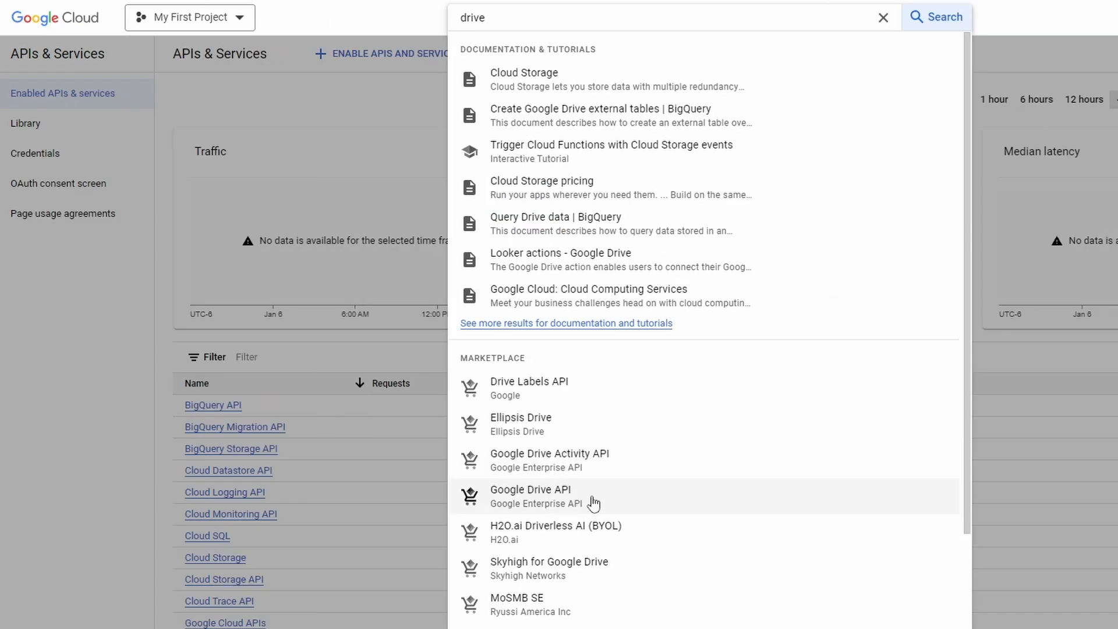
click(612, 505)
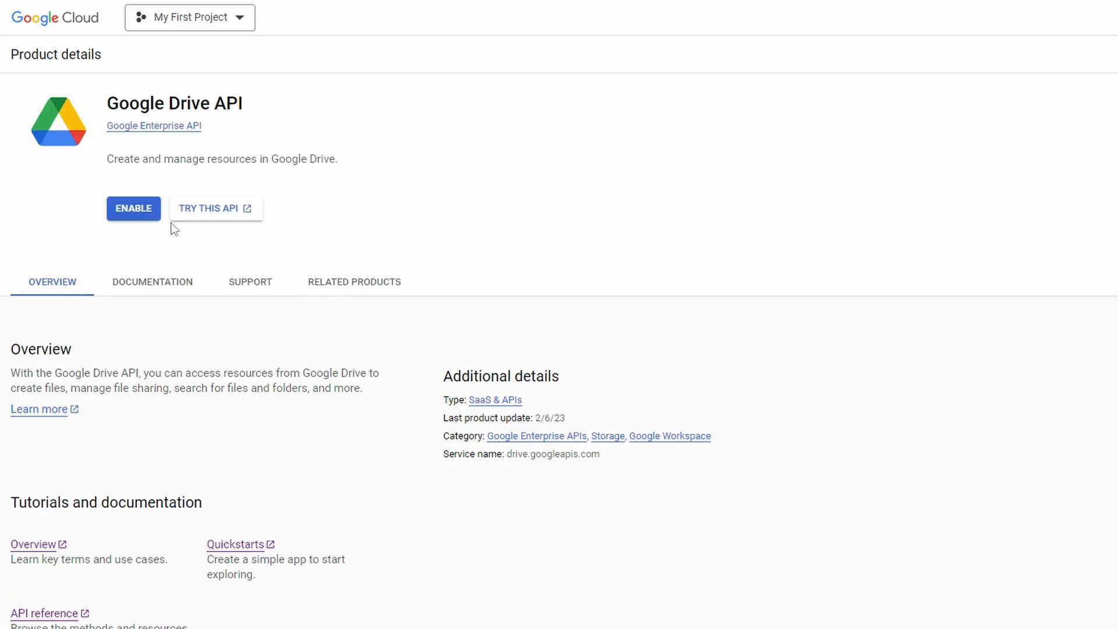
click(145, 211)
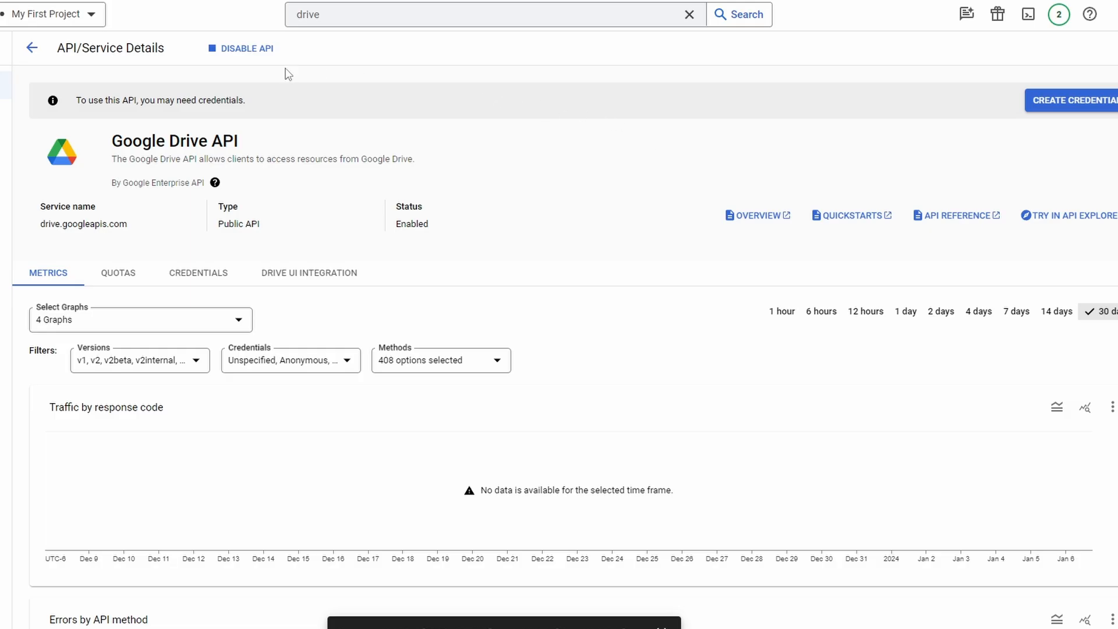
- Start creating credentials for the Google Drive API with User data as the data to access
drag(260, 100, 72, 111)
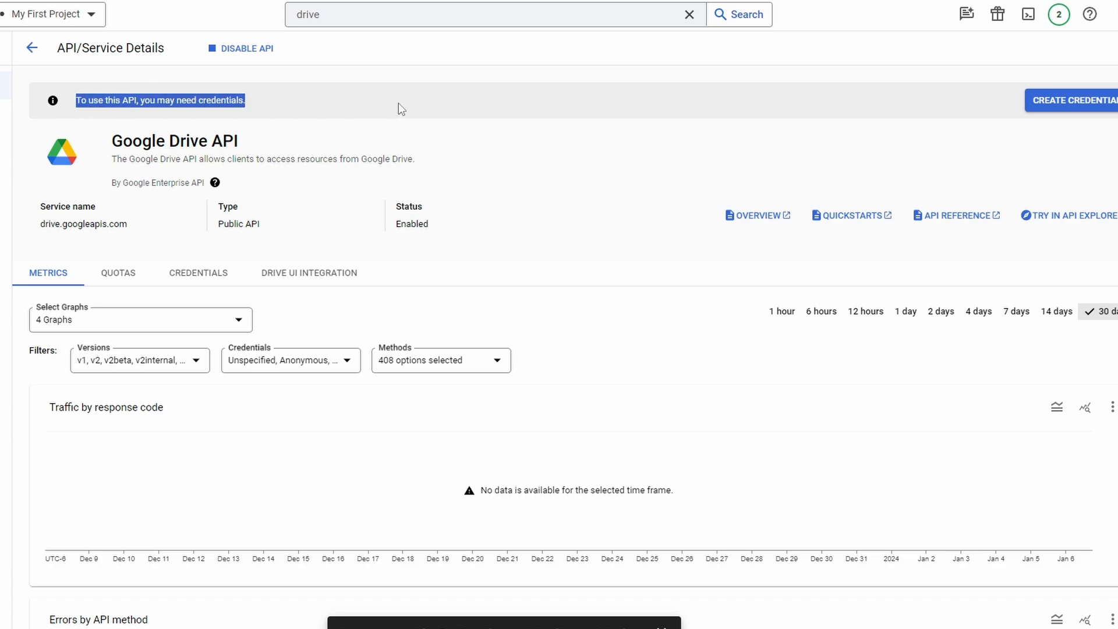
click(1051, 106)
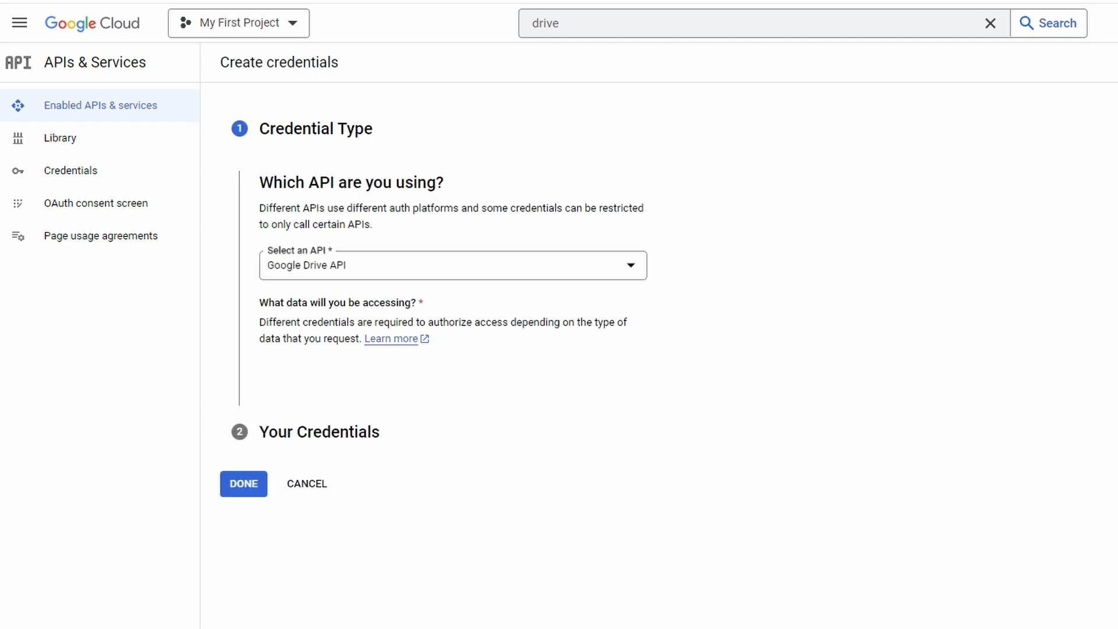
click(114, 317)
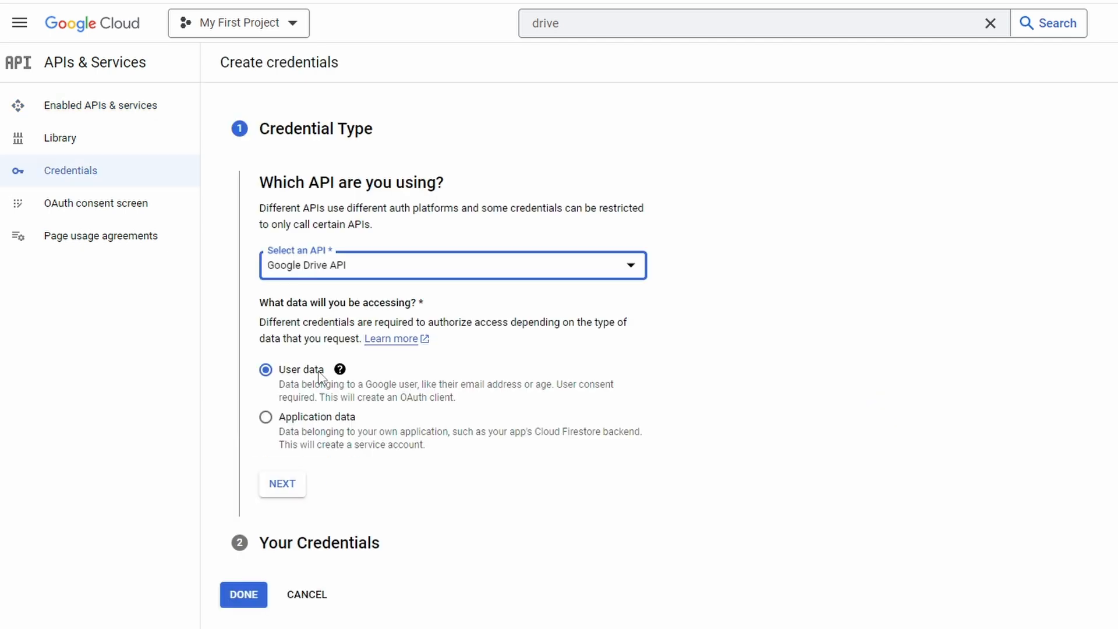
click(282, 485)
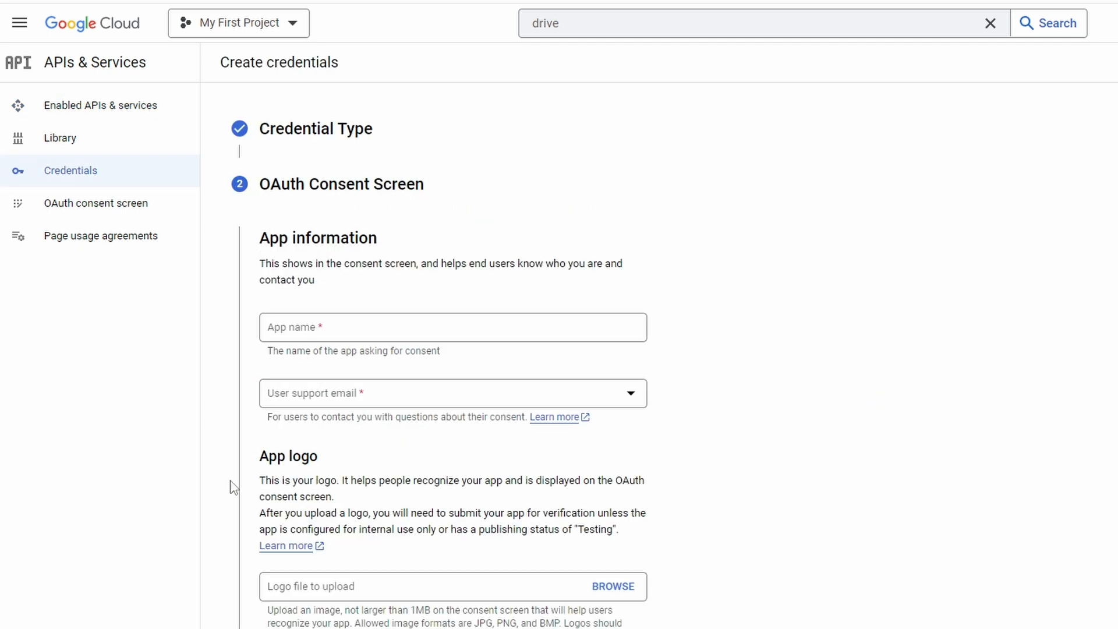
- Fill in the OAuth consent screen with app name PSBOT, the user support email and the developer contact email, and save it
click(332, 328)
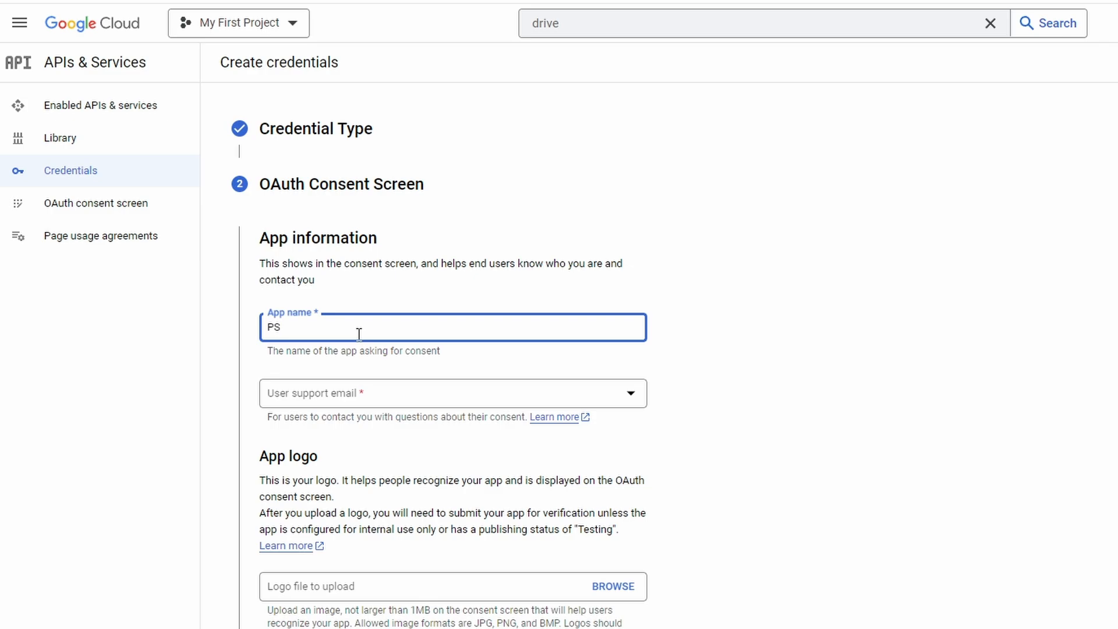
text(PSBOTG)
scroll(359, 334, down, 3)
click(624, 227)
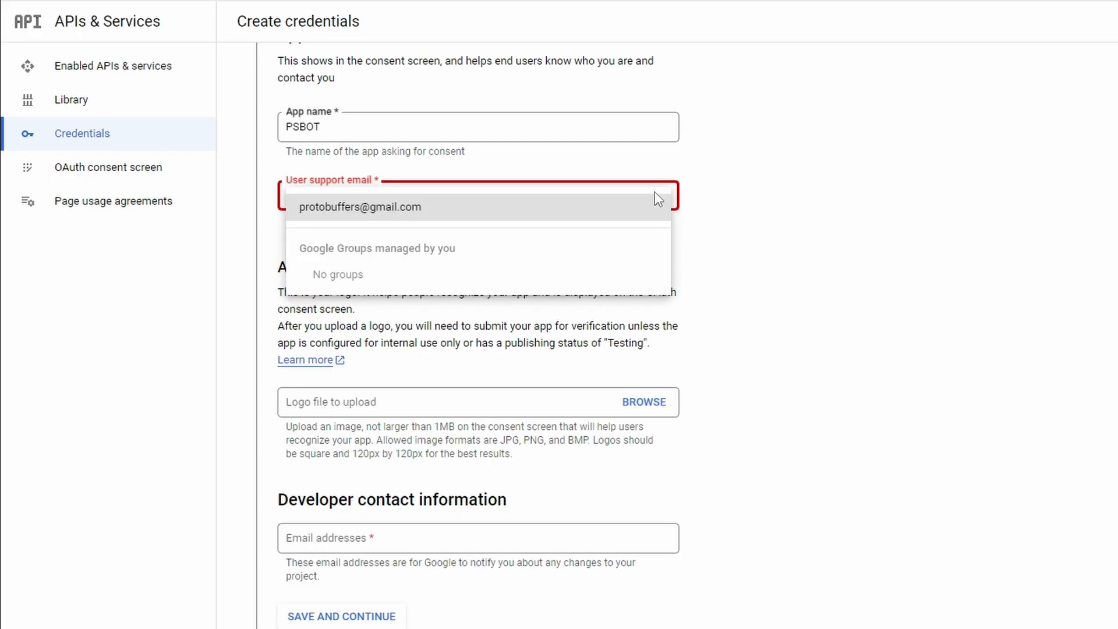
click(520, 238)
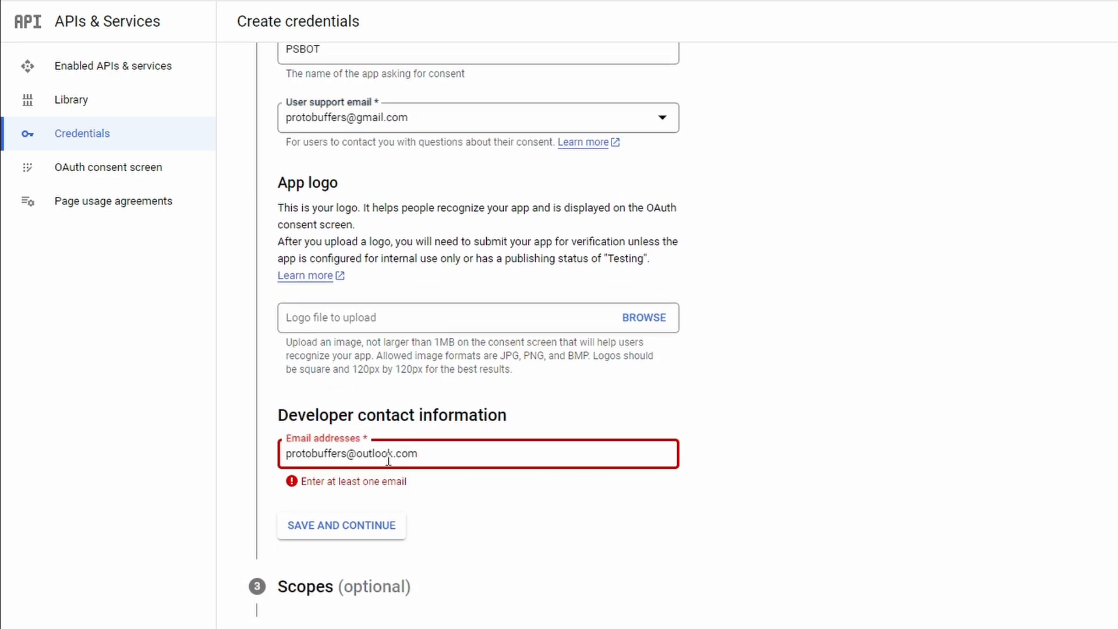
click(332, 529)
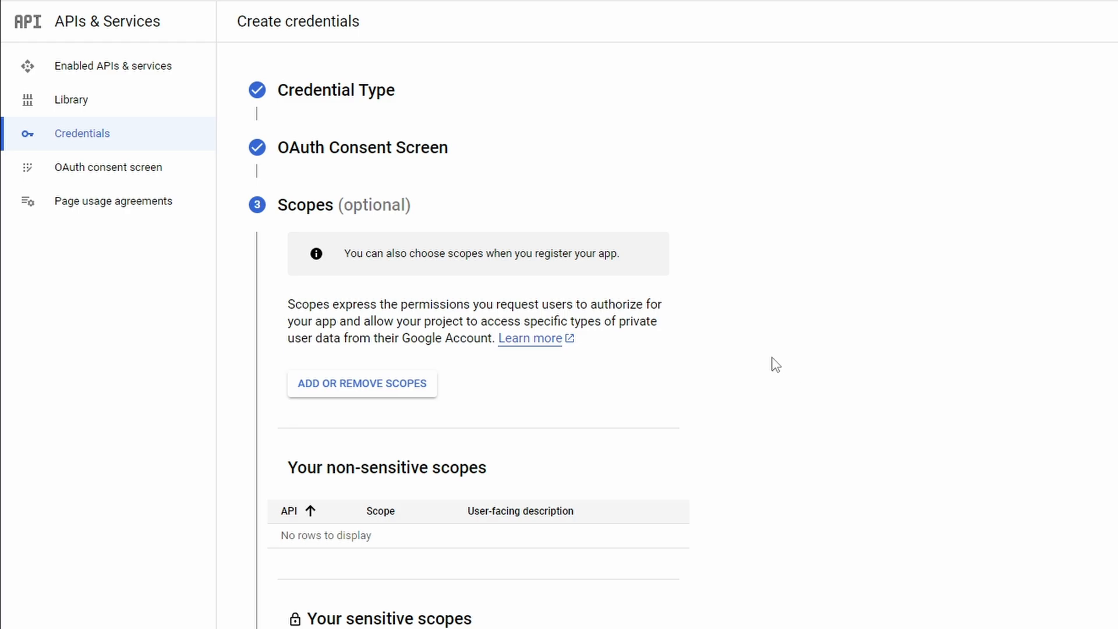
- Save the optional Scopes section without adding any scopes
scroll(770, 365, down, 4)
scroll(442, 387, down, 2)
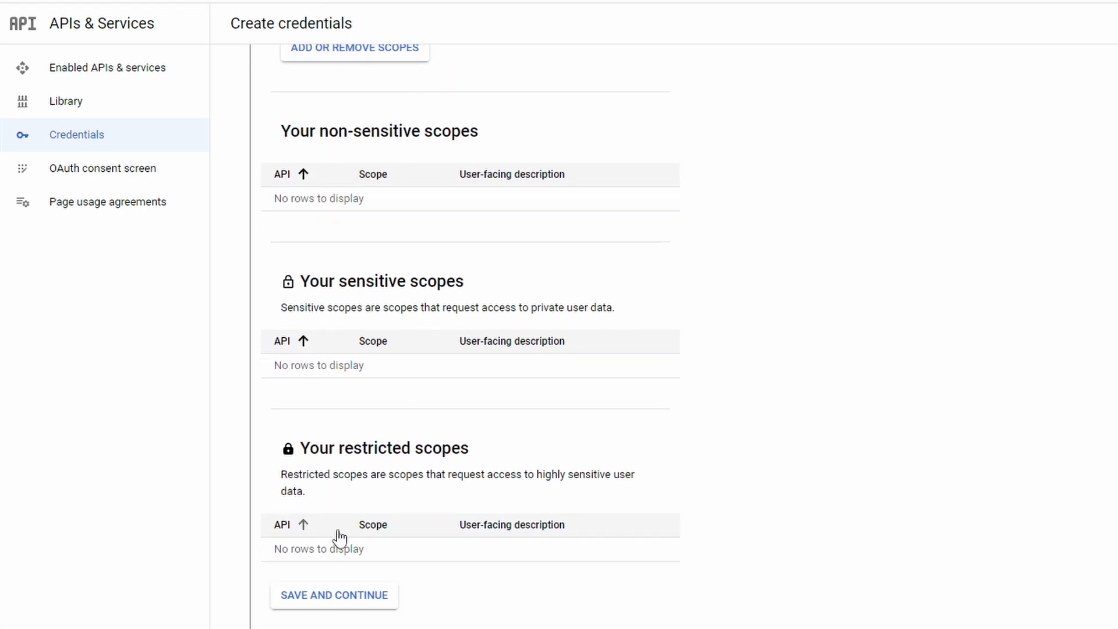
click(366, 606)
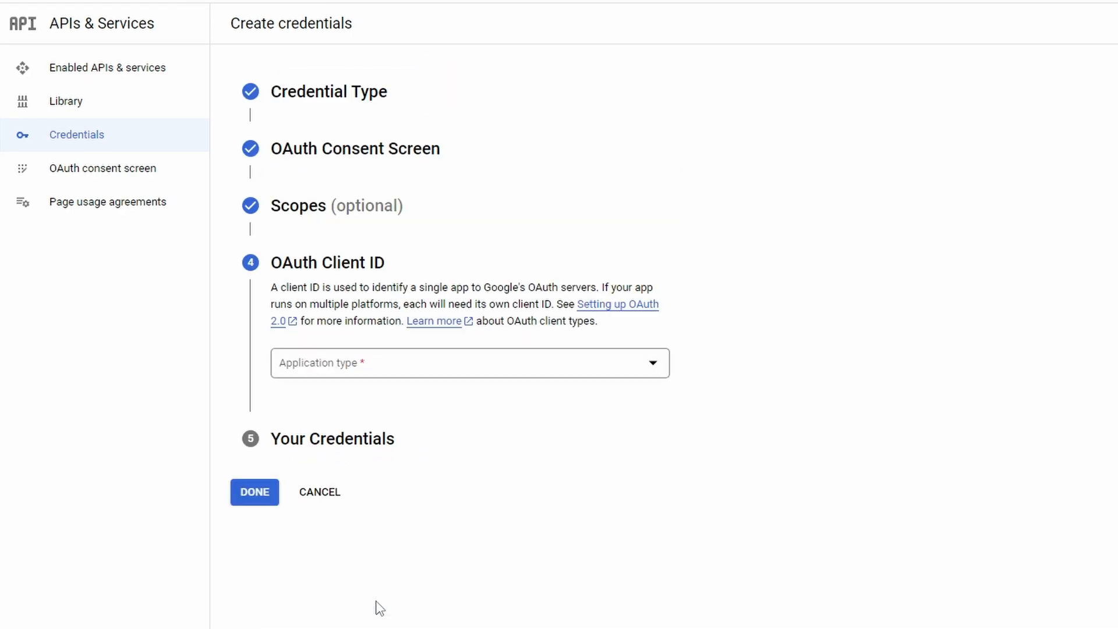
- Set the OAuth client's application type to Web application and name it Protoisastupidbot
click(398, 362)
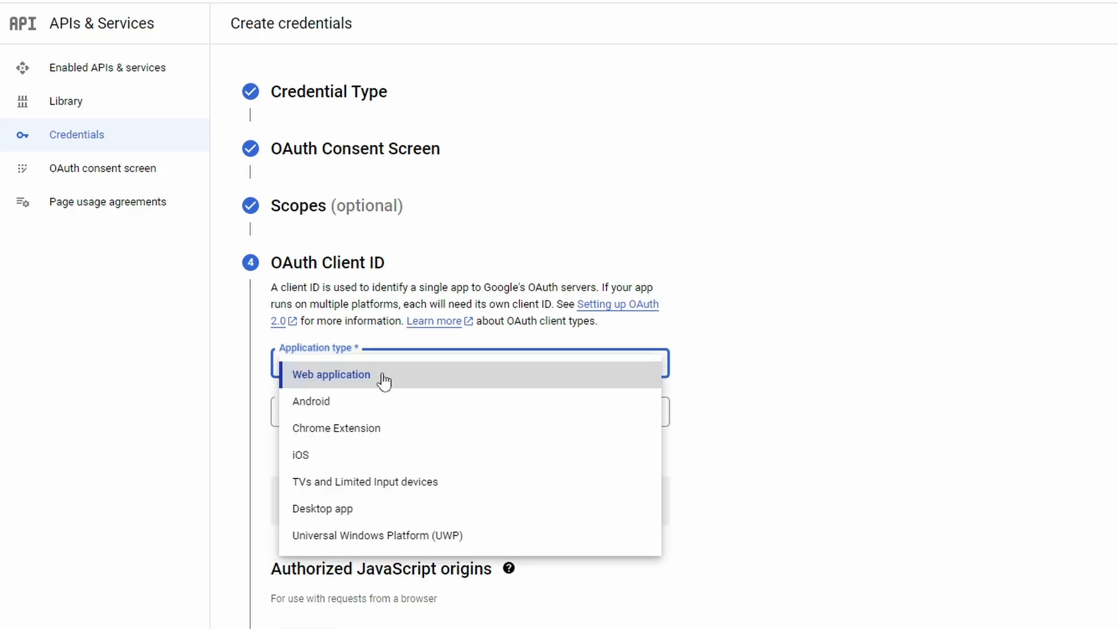
click(384, 378)
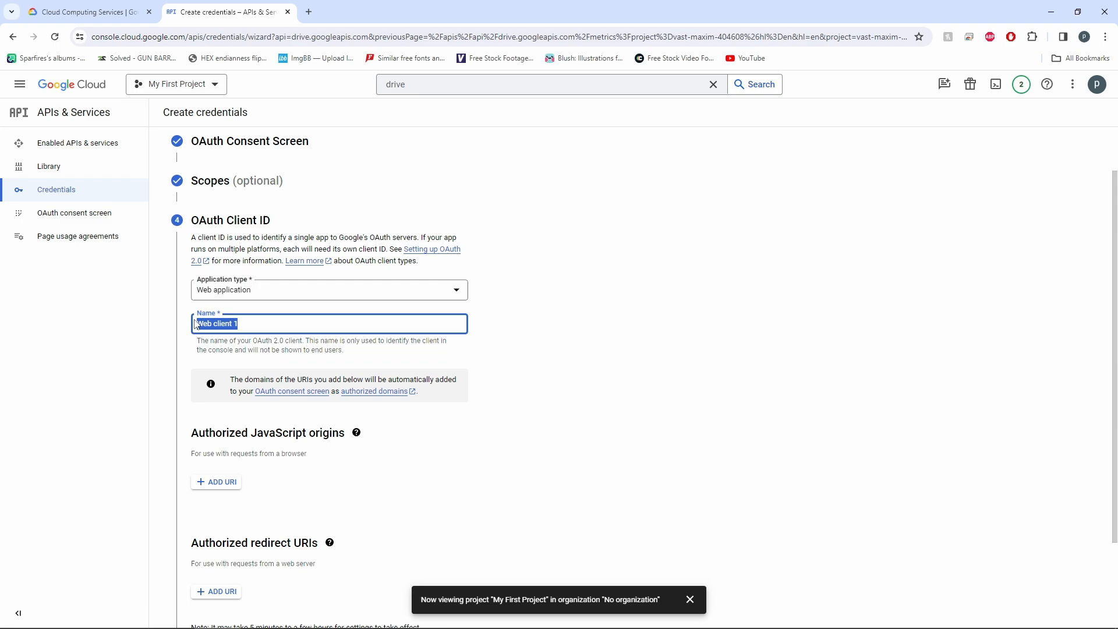
text(p)
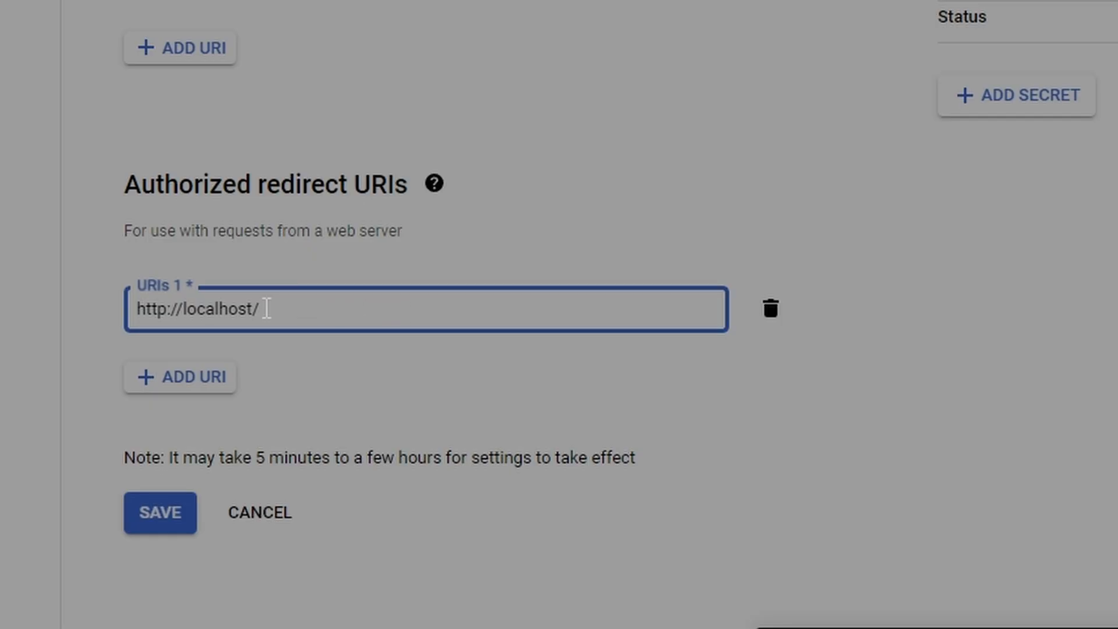
drag(271, 309, 60, 309)
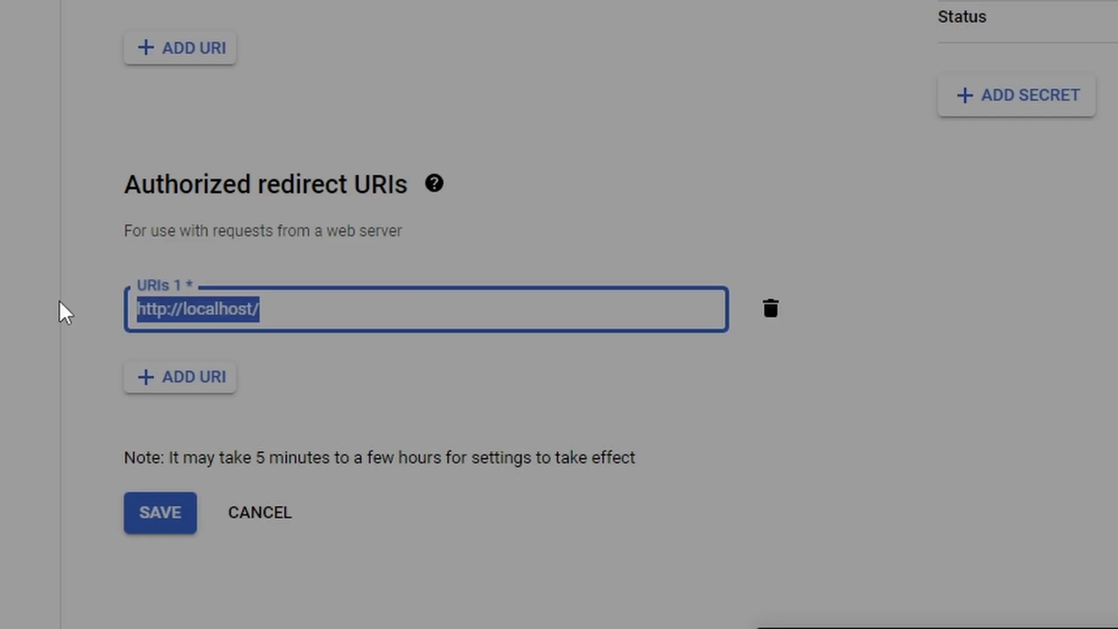
drag(275, 308, 37, 300)
drag(274, 302, 127, 294)
click(270, 210)
drag(257, 185, 402, 198)
triple_click(345, 306)
click(343, 306)
click(177, 335)
click(263, 323)
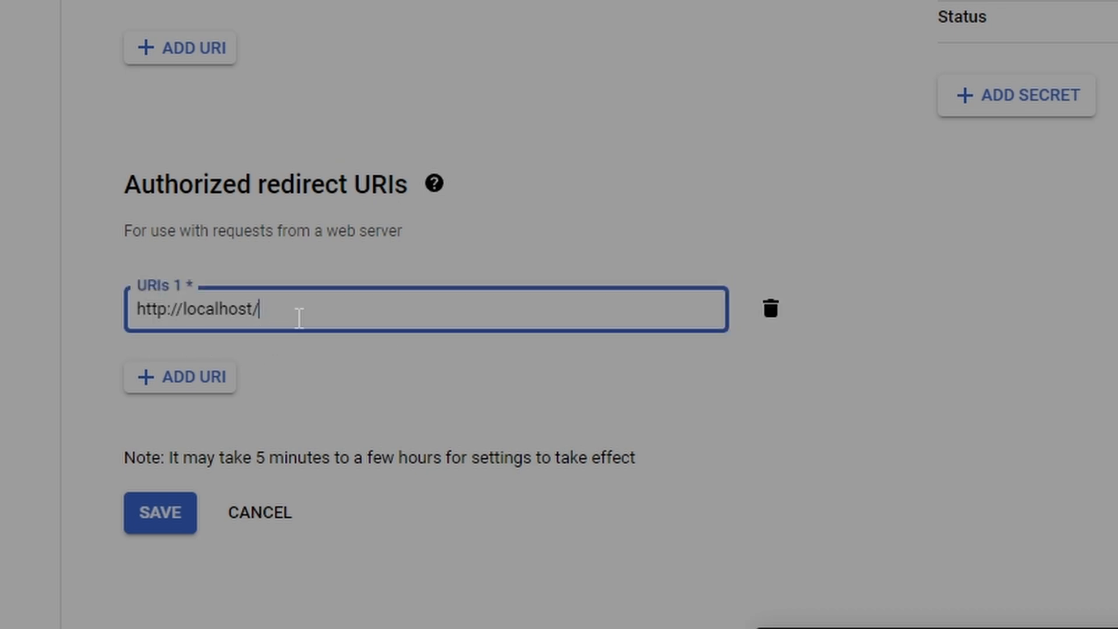
drag(299, 318, 163, 312)
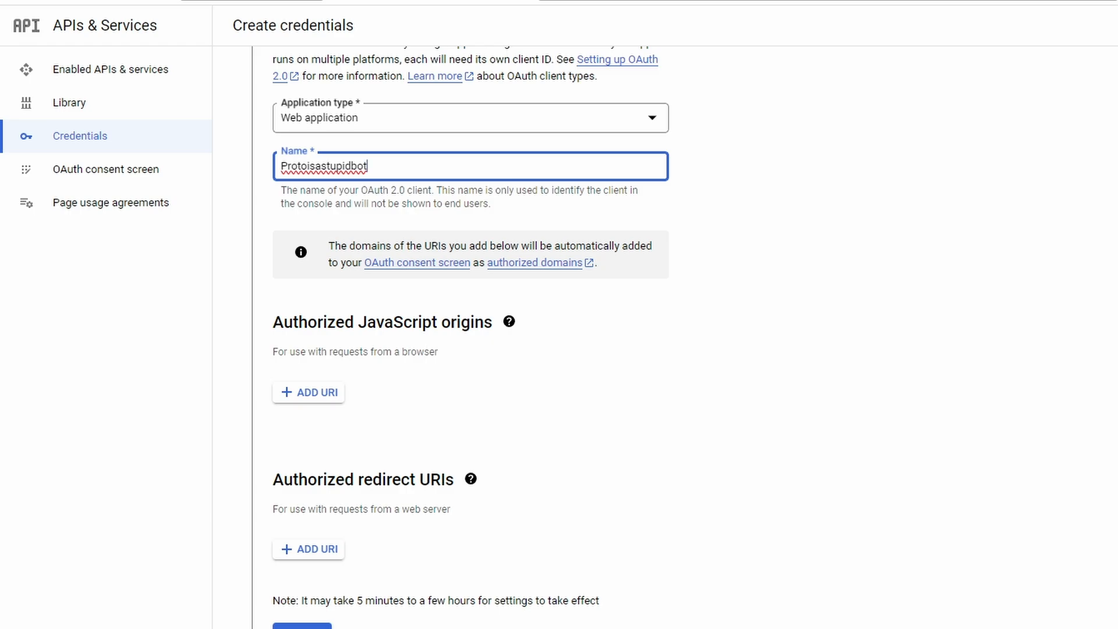
- Create the OAuth client and download its credentials in JSON format
click(300, 627)
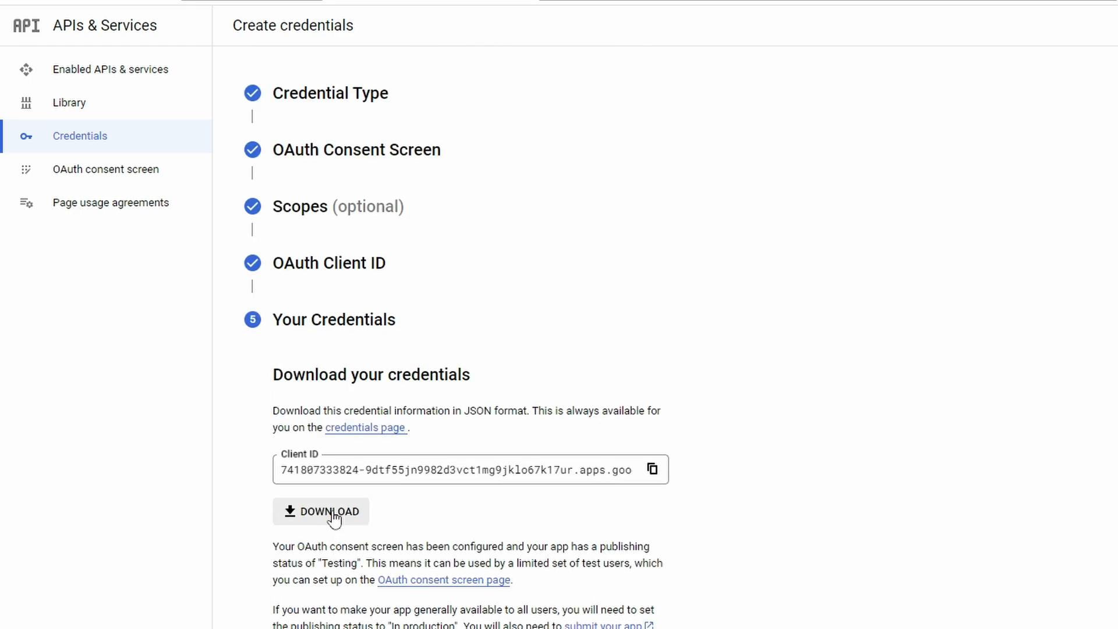
click(323, 517)
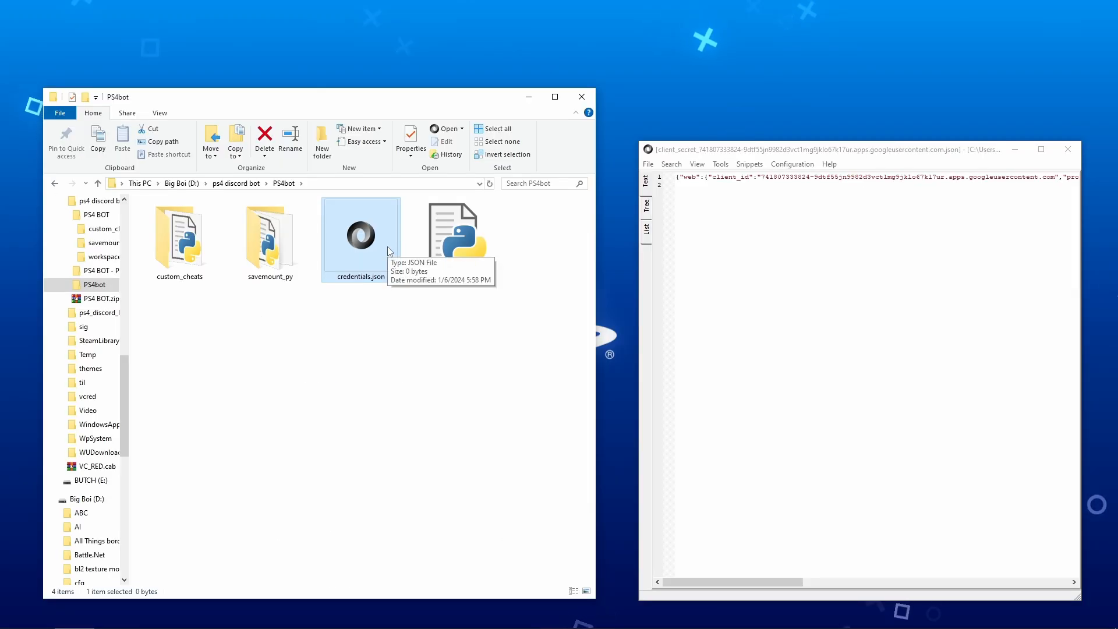
- Copy the full contents of the downloaded client secret JSON into credentials.json in the PS4bot folder and save that file
right_click(385, 245)
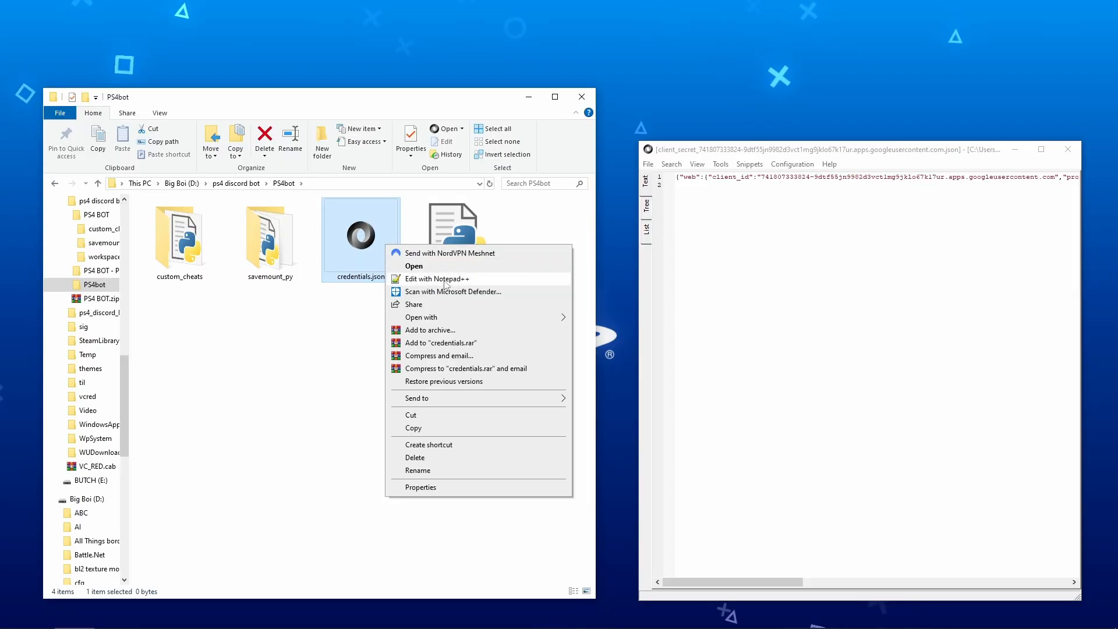
click(463, 279)
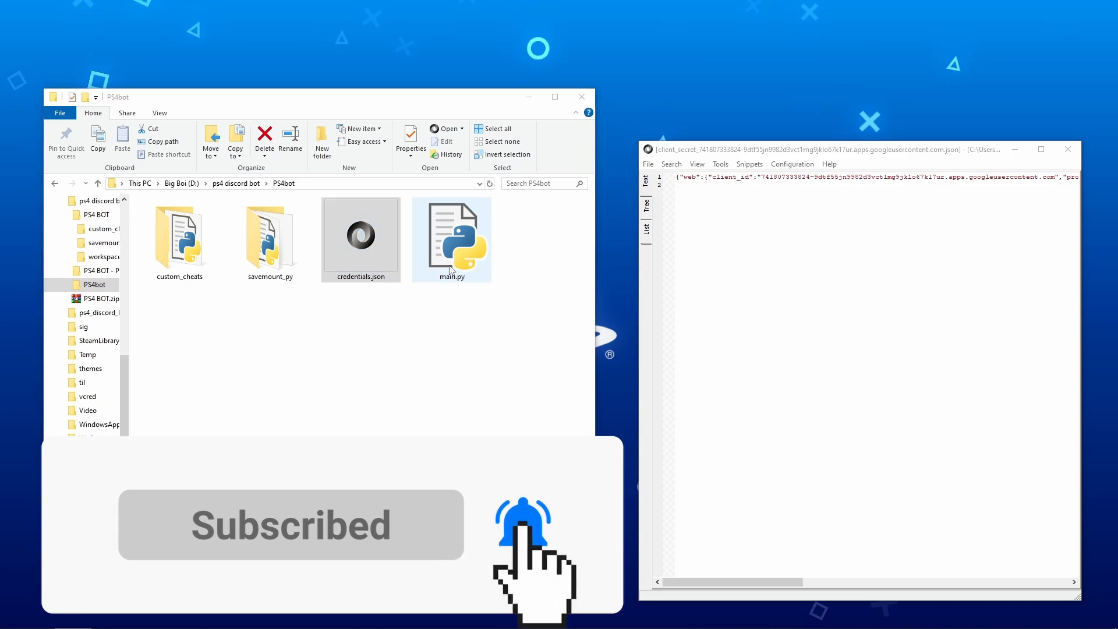
click(625, 361)
drag(617, 156, 533, 186)
click(1051, 290)
key(ctrl+a)
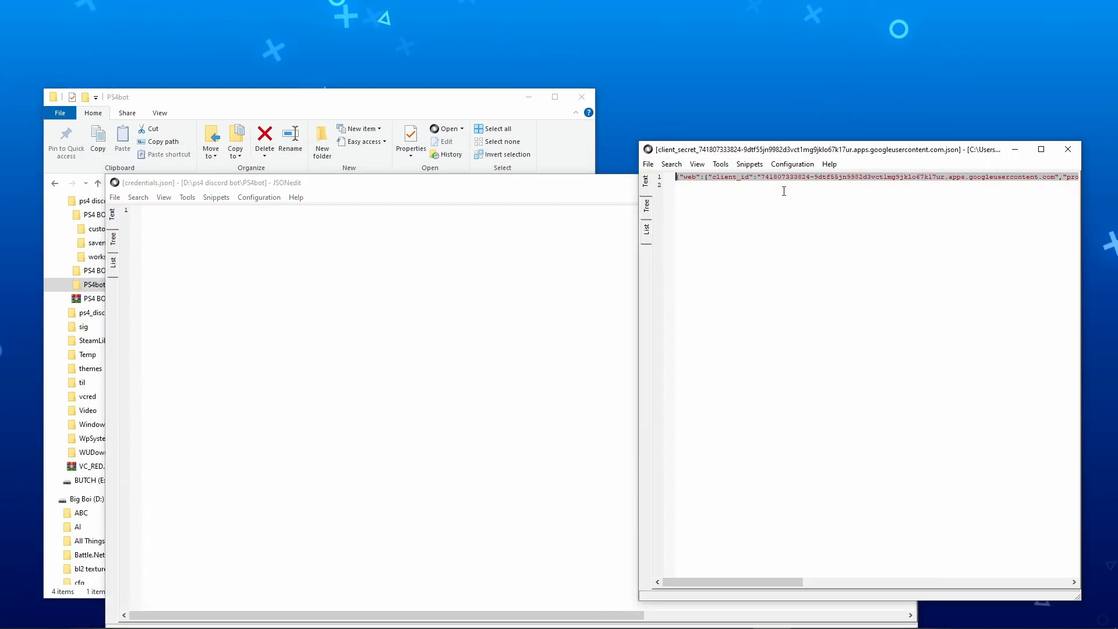
key(ctrl+c)
click(399, 250)
key(ctrl+v)
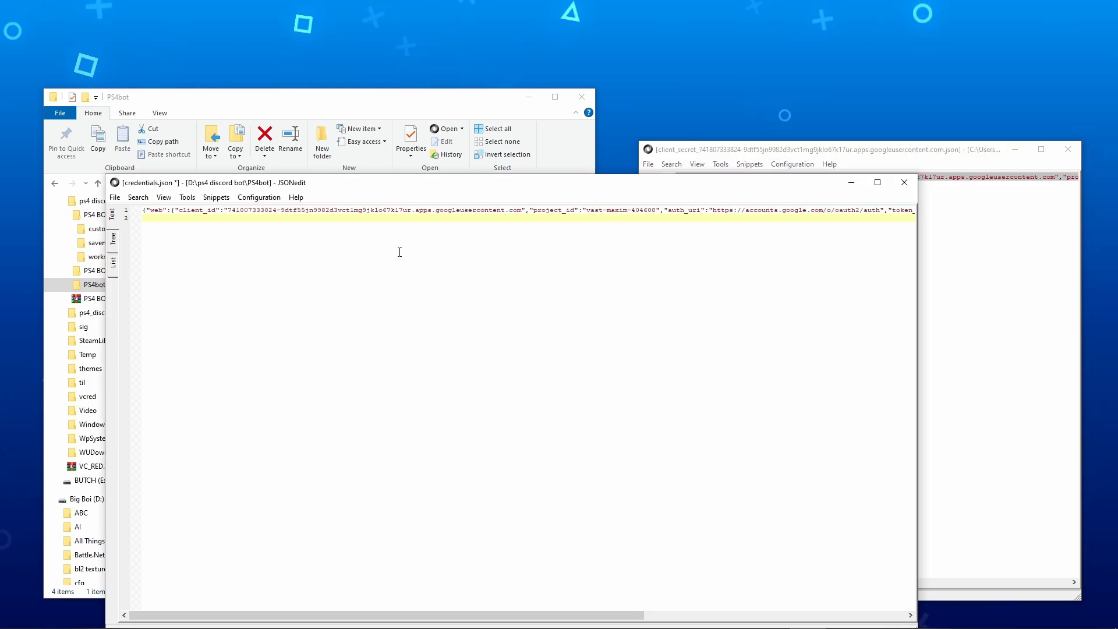
key(ctrl+s)
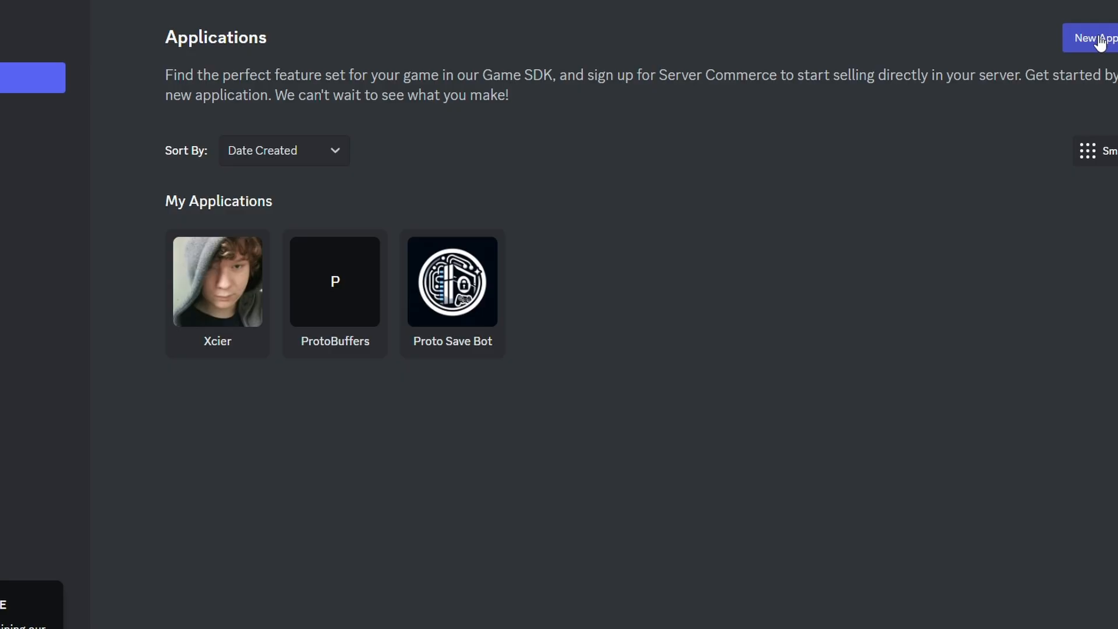
- In the Discord Developer Portal, create an application named PS4SaveBot and reset its bot token
click(1099, 41)
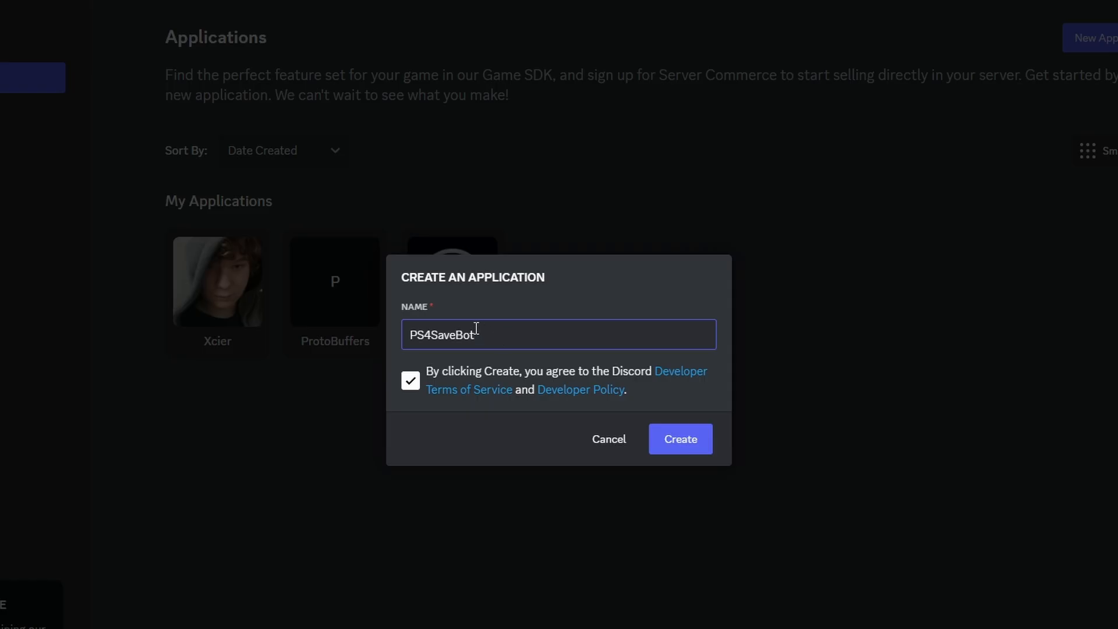
click(697, 443)
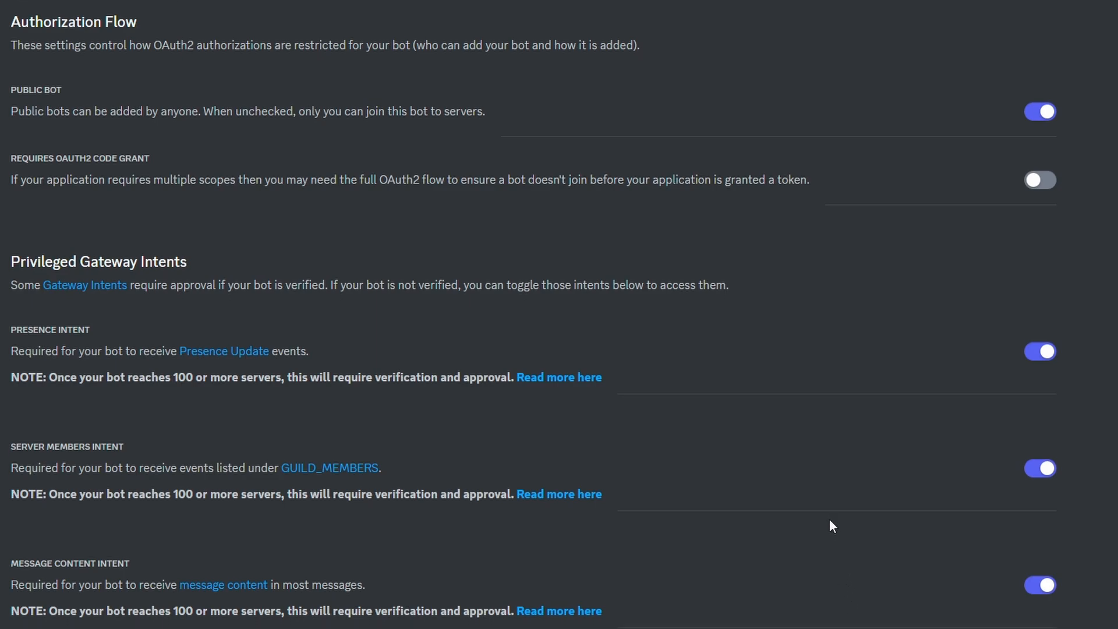
scroll(829, 519, down, 2)
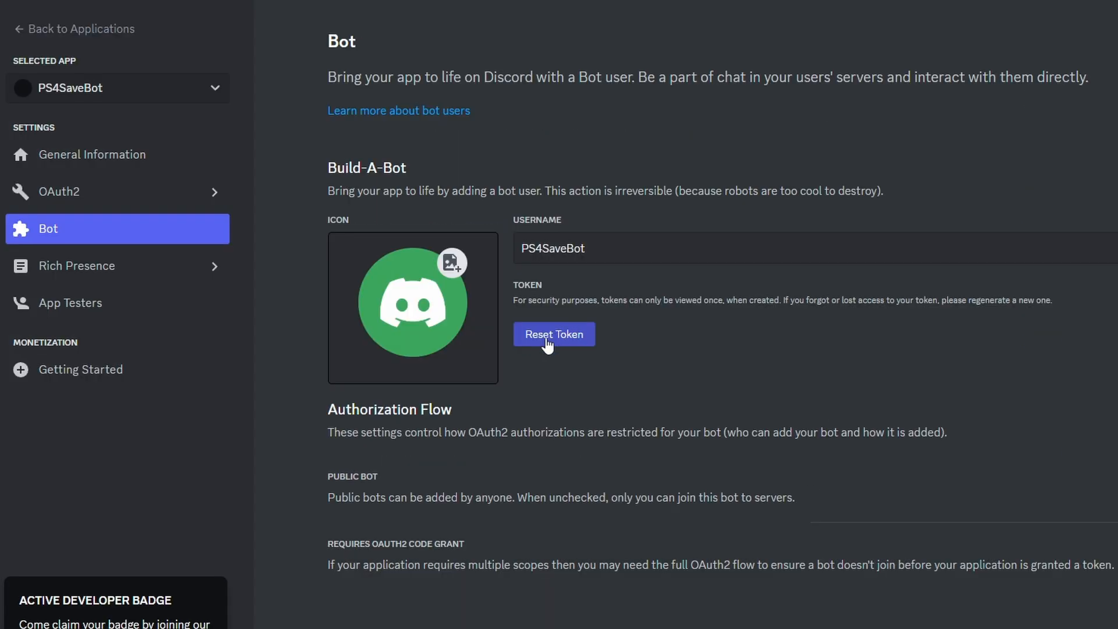
click(547, 343)
click(835, 408)
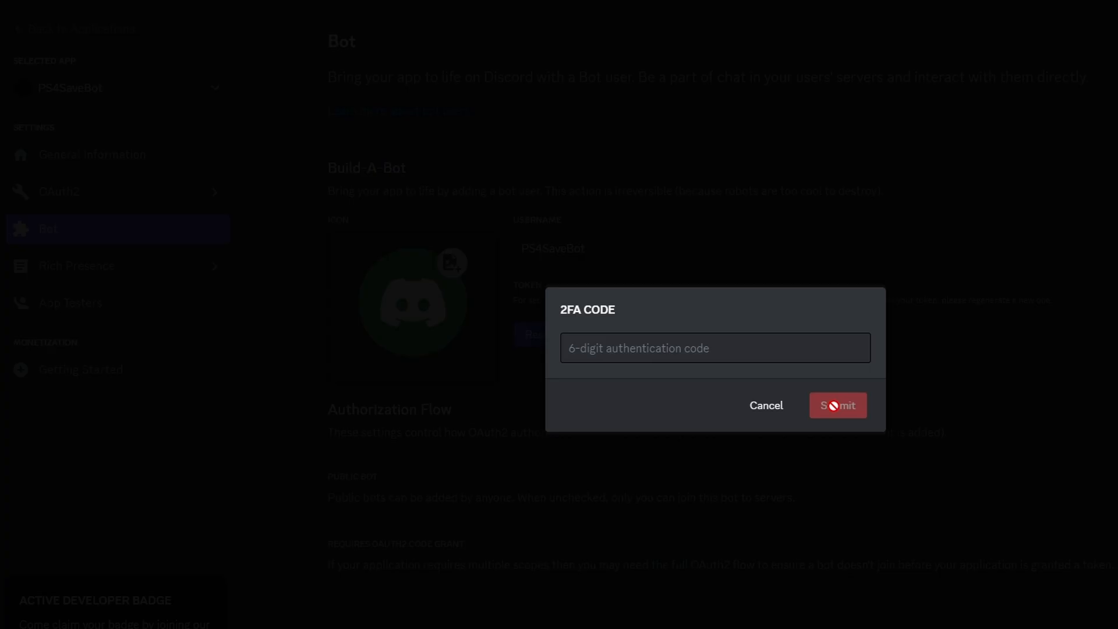
drag(989, 327, 842, 327)
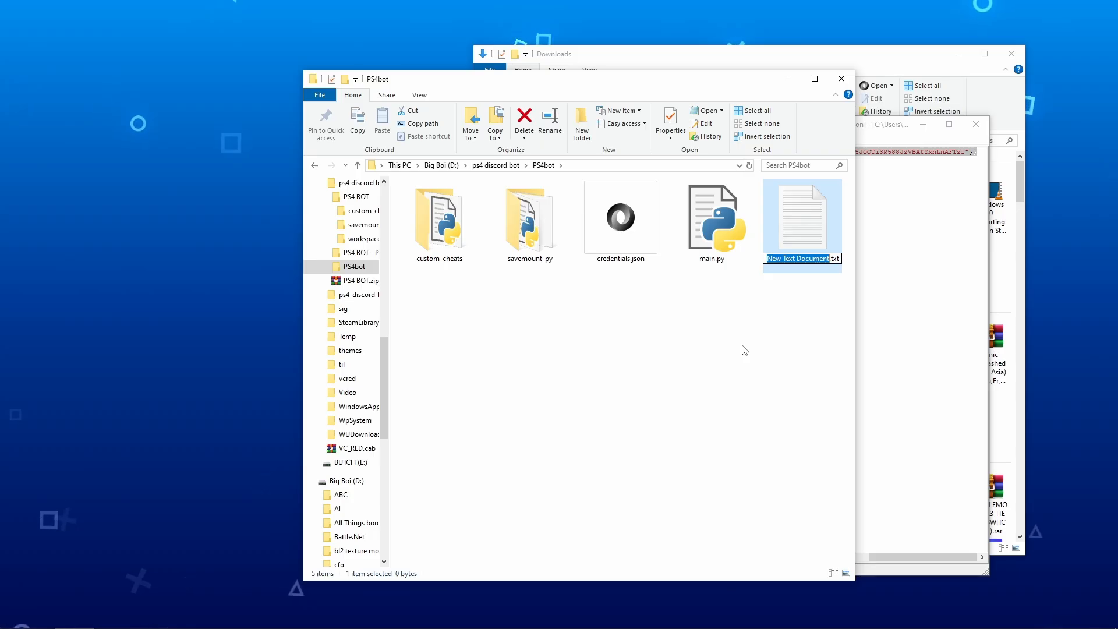
- Name the new text file in the PS4bot folder discord_token.txt and paste the Discord bot token into it
text(discord_)
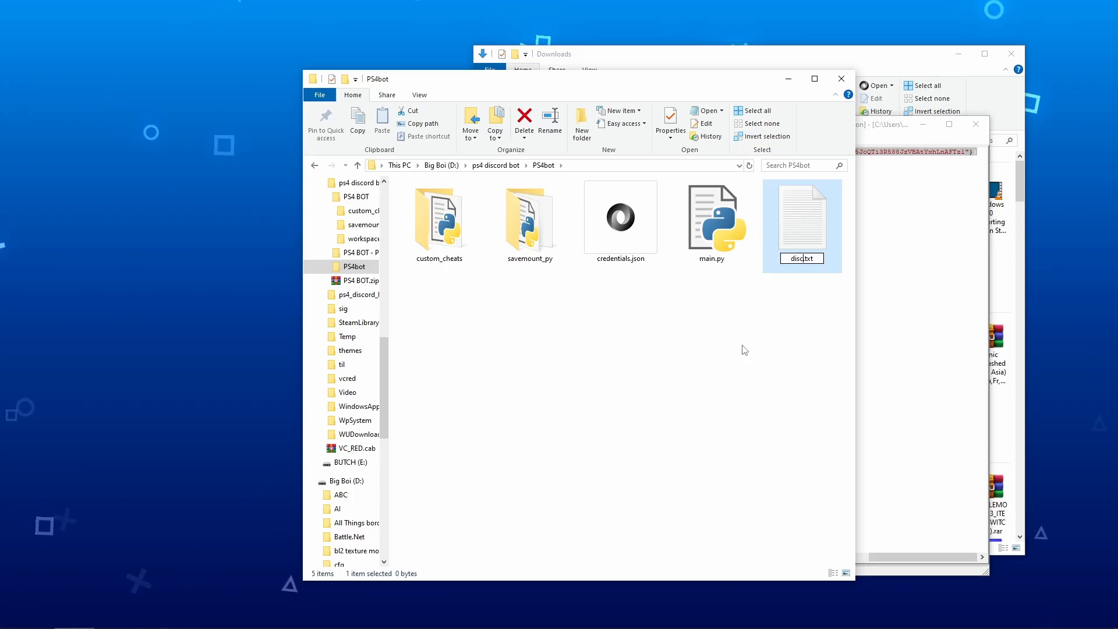
text(token)
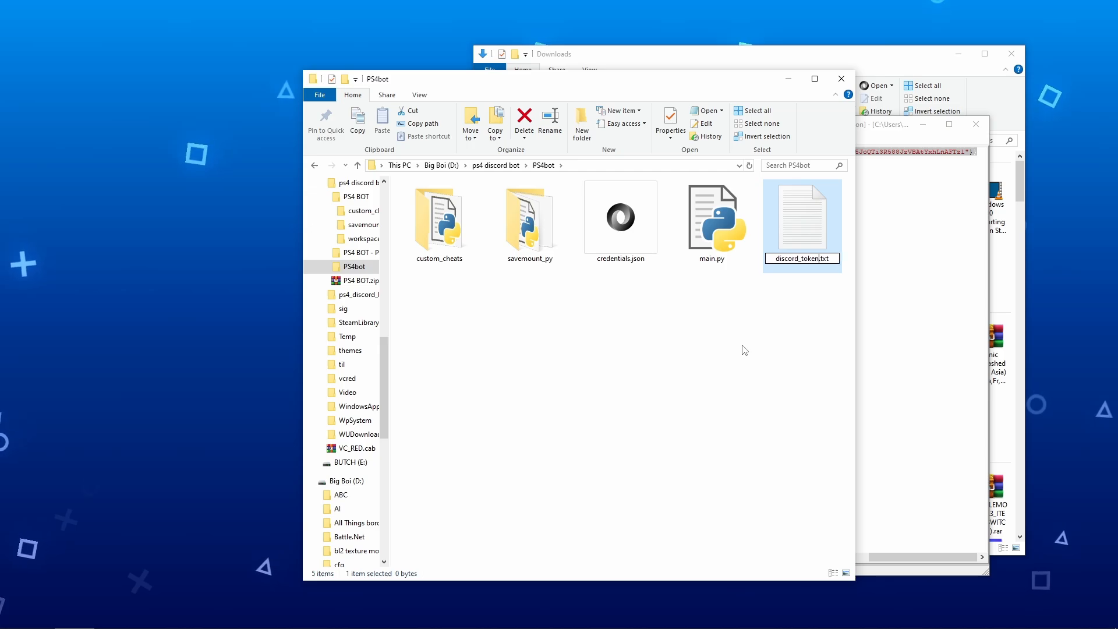
key(Return)
key(Return)
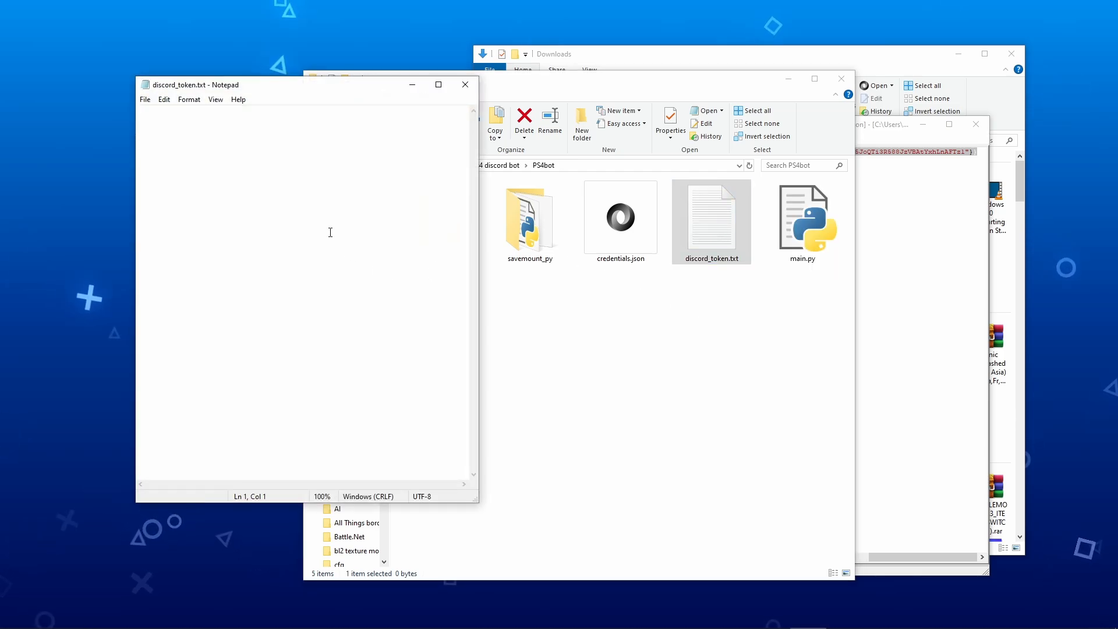
key(ctrl+v)
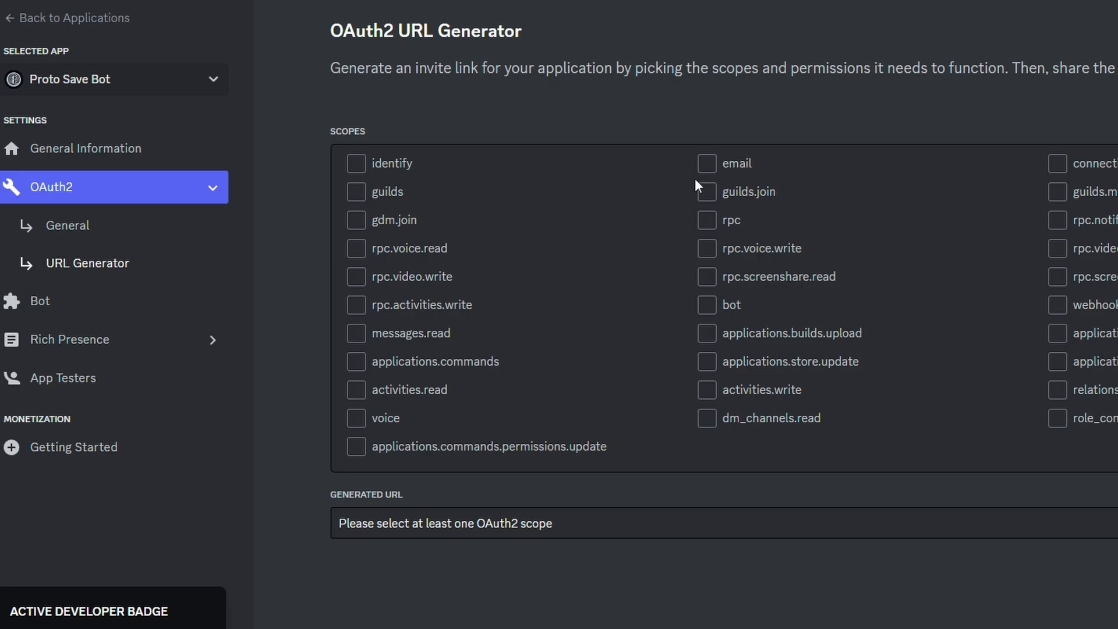
- Generate Proto Save Bot's invite with the bot scope and Send Messages, Attach Files and Use Slash Commands permissions, and open the choice of server
click(708, 307)
scroll(724, 320, down, 7)
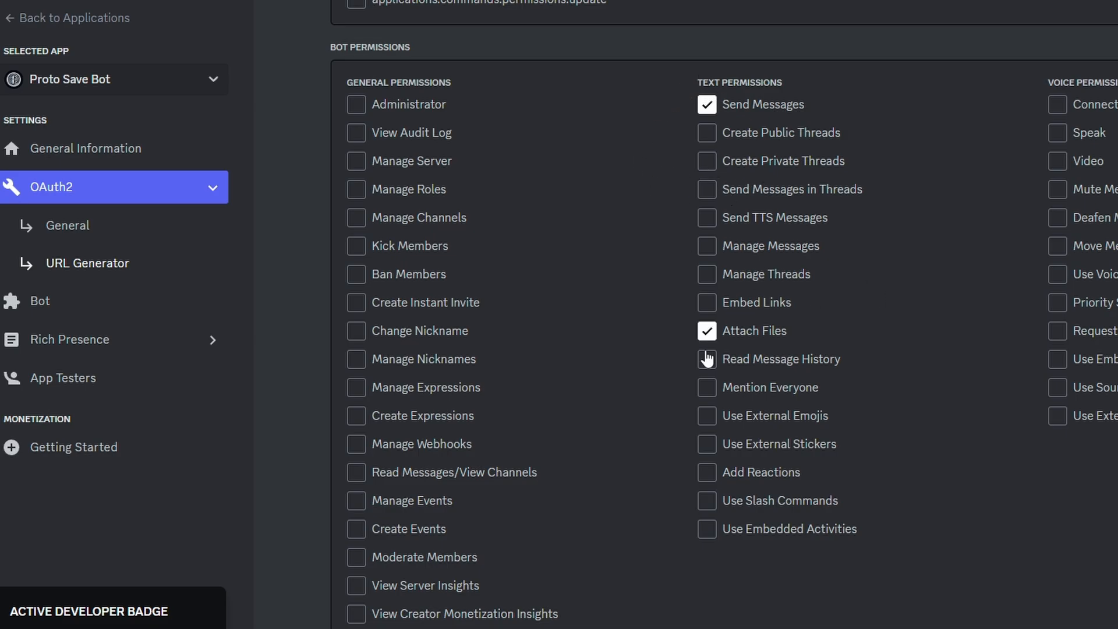
click(708, 502)
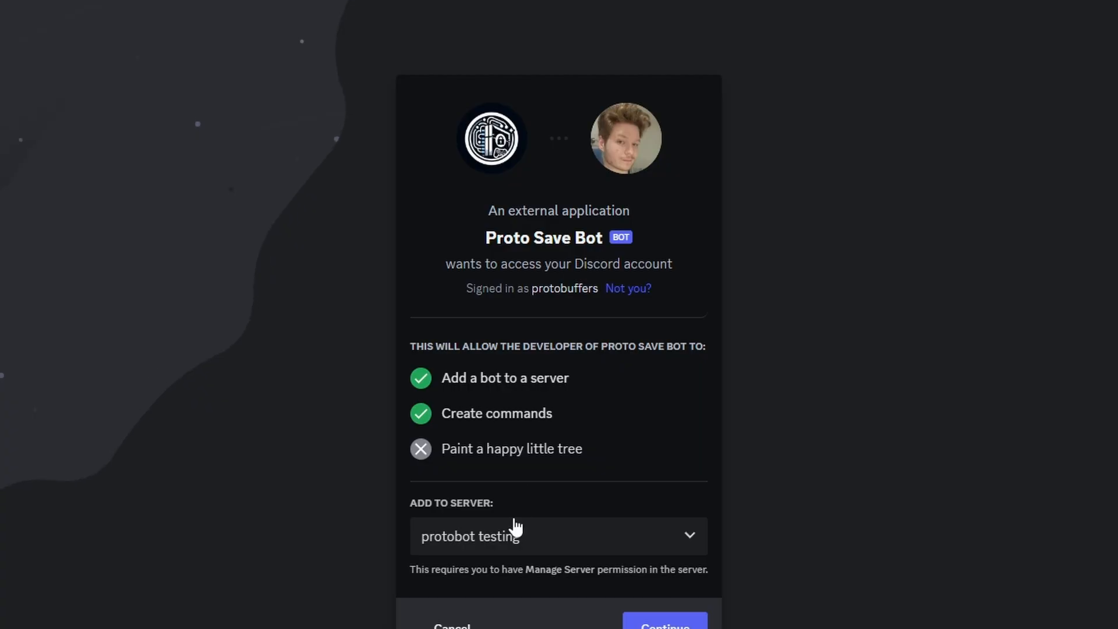
click(614, 529)
scroll(646, 605, down, 1)
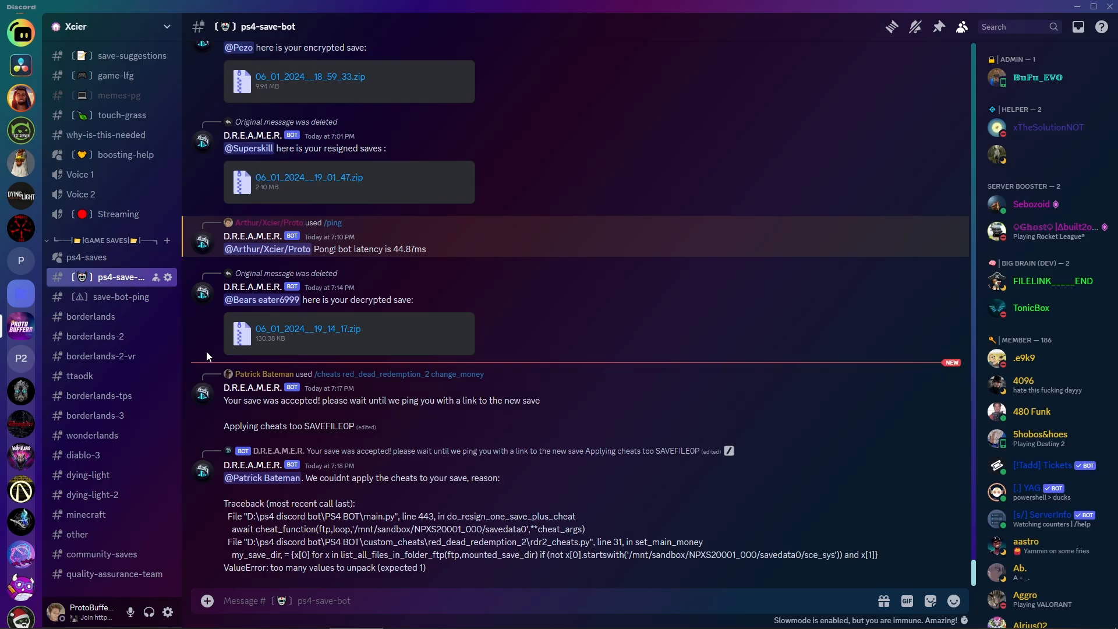
- In Discord, open Proto Save Bot in the server's integrations and examine its role, channel and command permissions
mouse_move(137, 280)
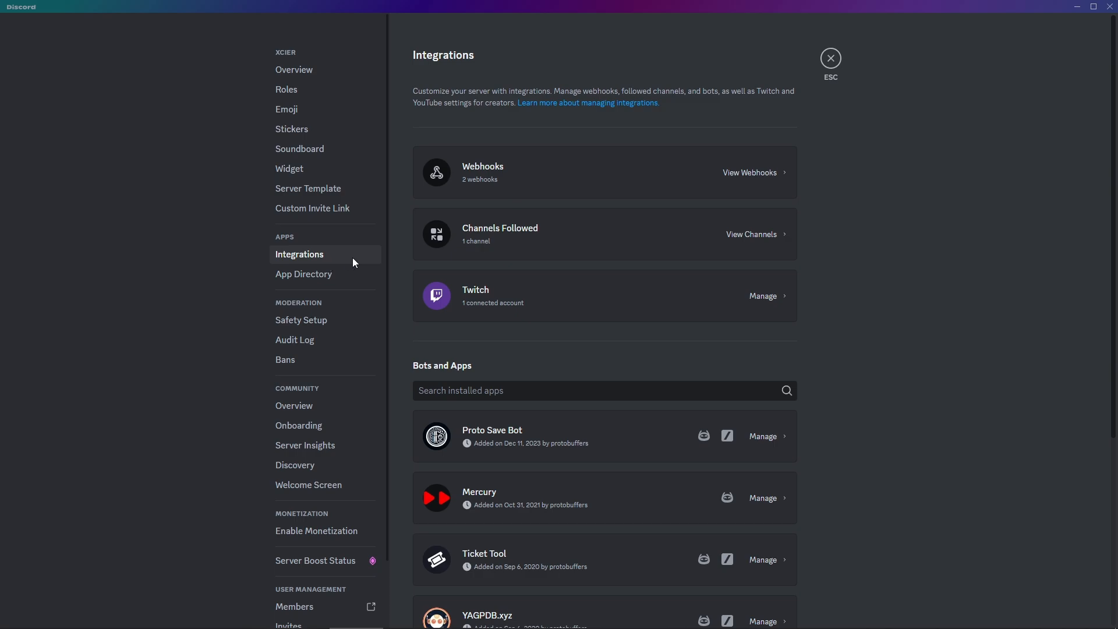
click(767, 437)
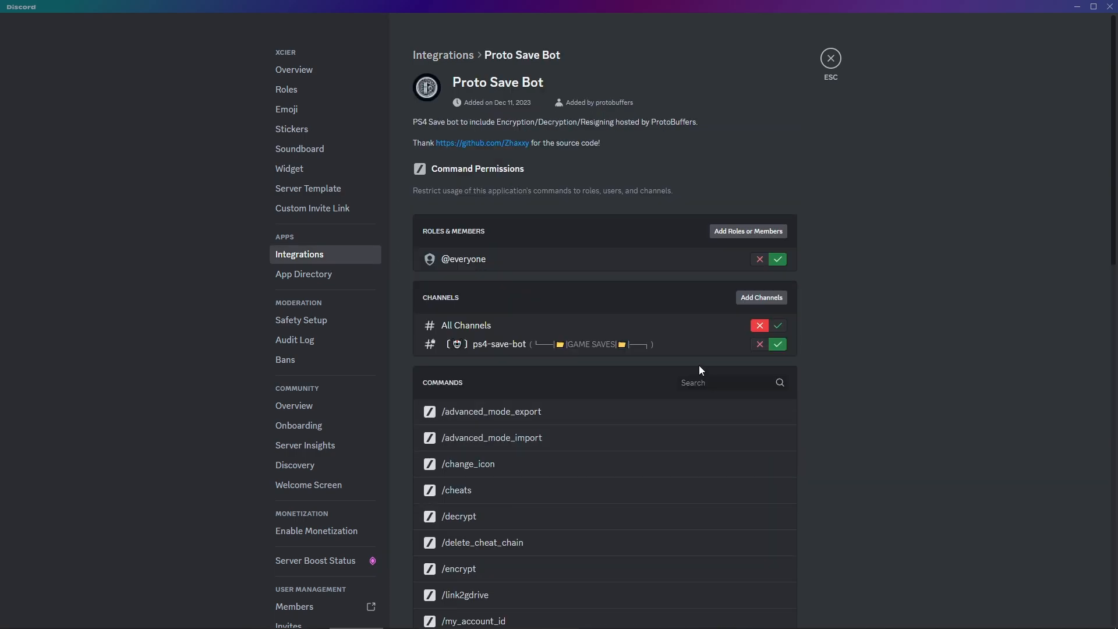
scroll(698, 367, down, 1)
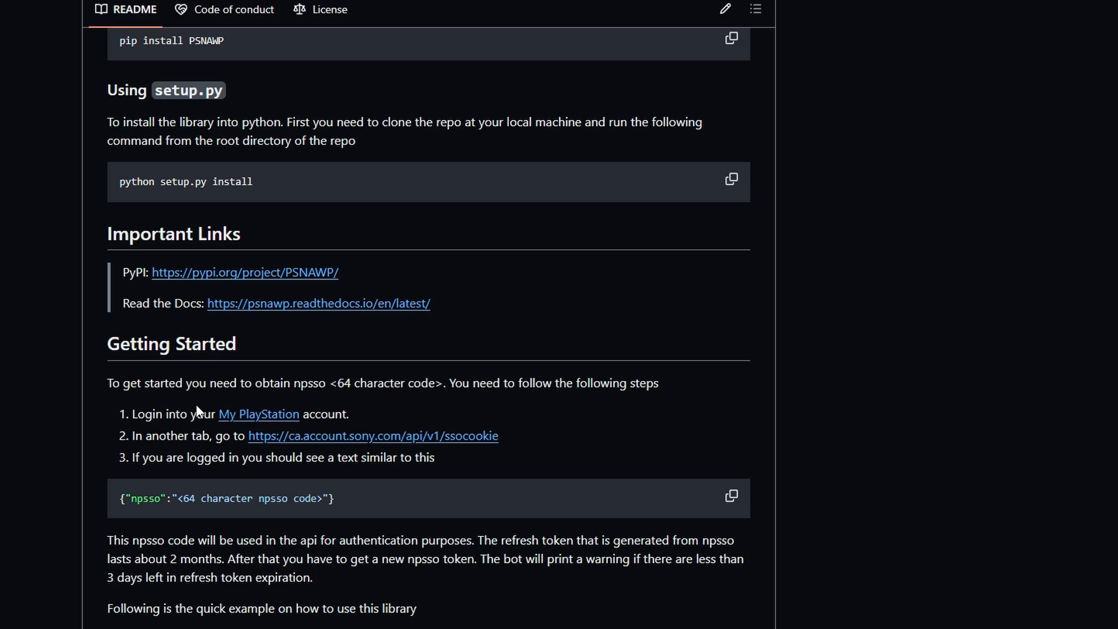
- Open the ca.account.sony.com ssocookie link from the Getting Started section of the PSNAWP README on GitHub
drag(202, 417, 380, 421)
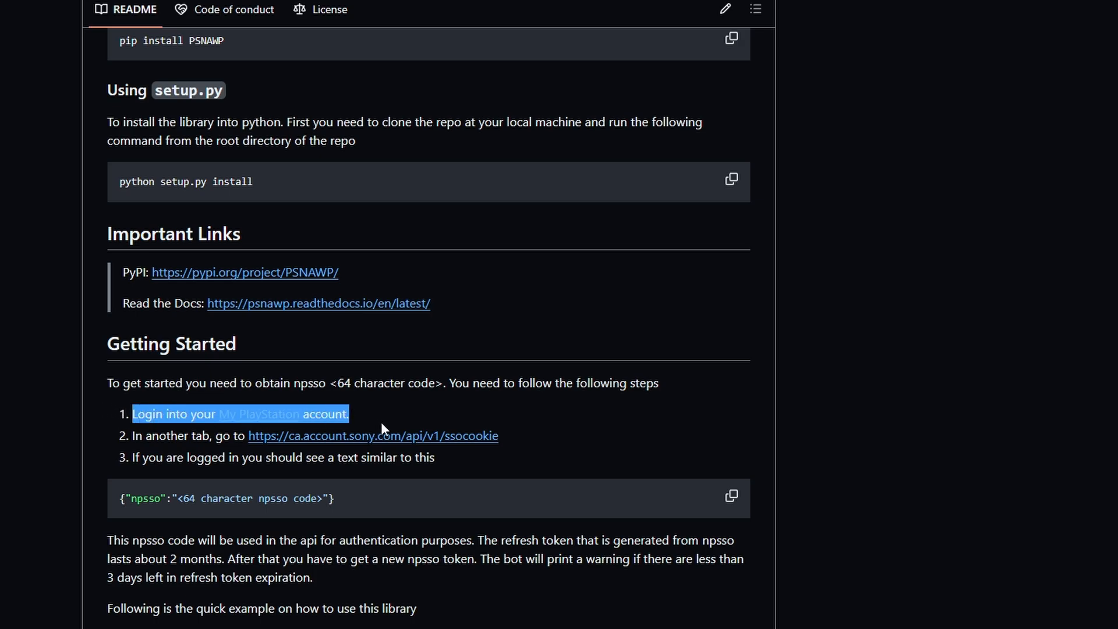
click(385, 410)
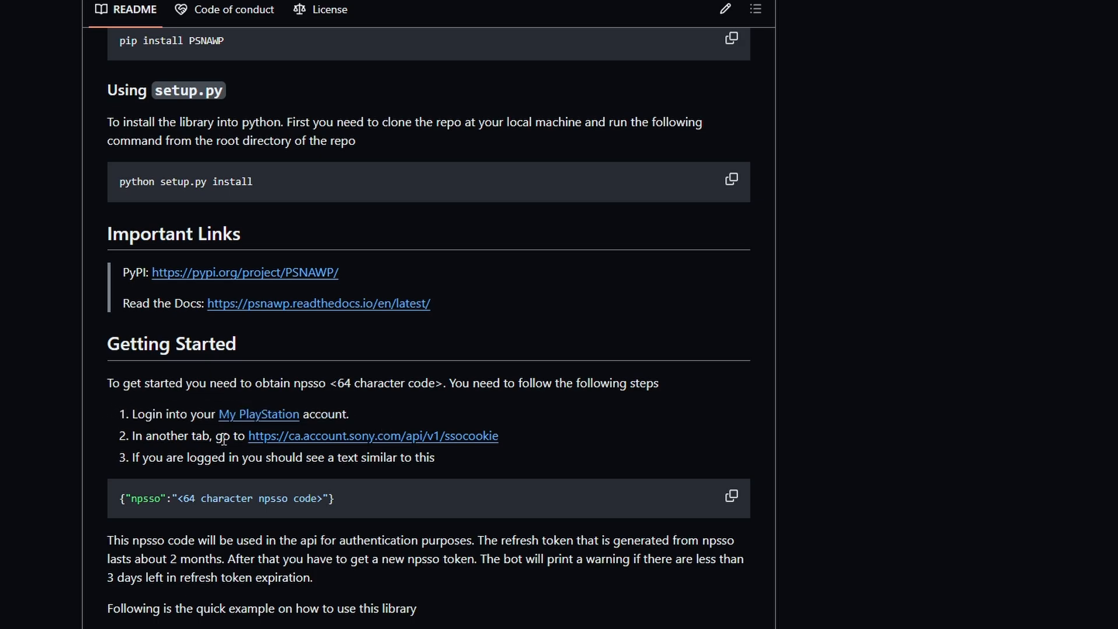
right_click(294, 447)
click(332, 458)
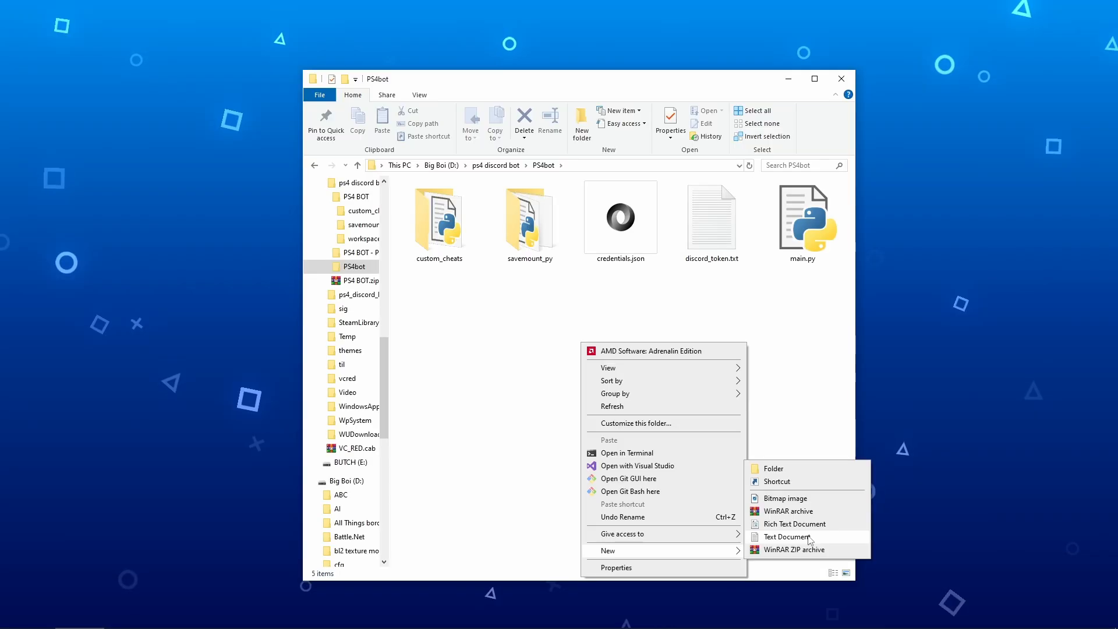
- Create a text file named ssocookie.txt in the PS4bot folder and paste the npsso token into it
click(793, 529)
text(ssocookie)
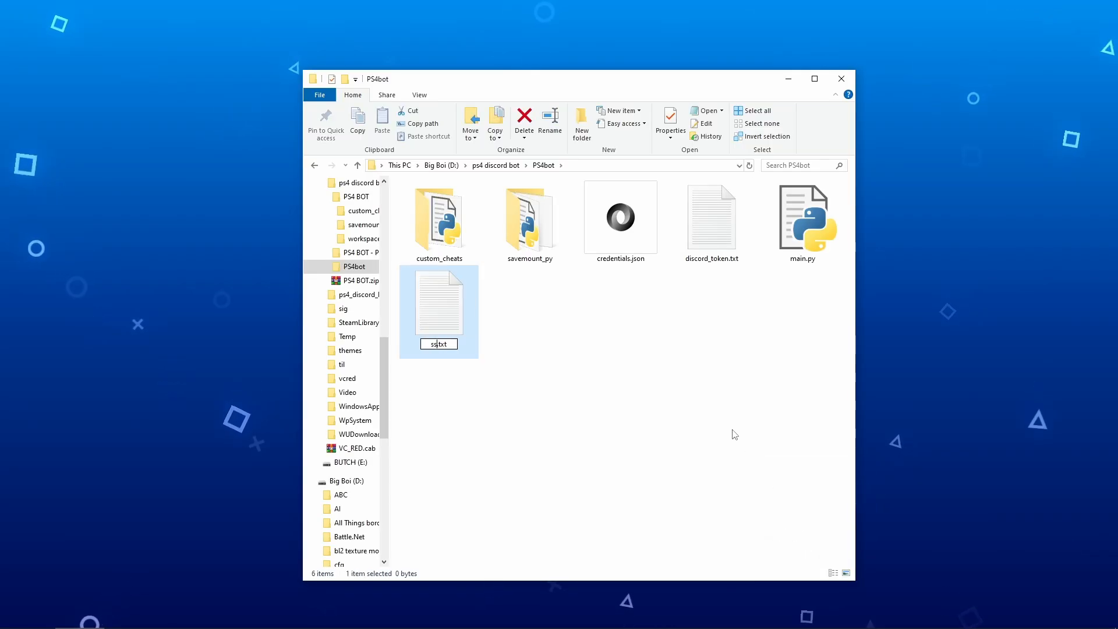
key(Return)
key(Return)
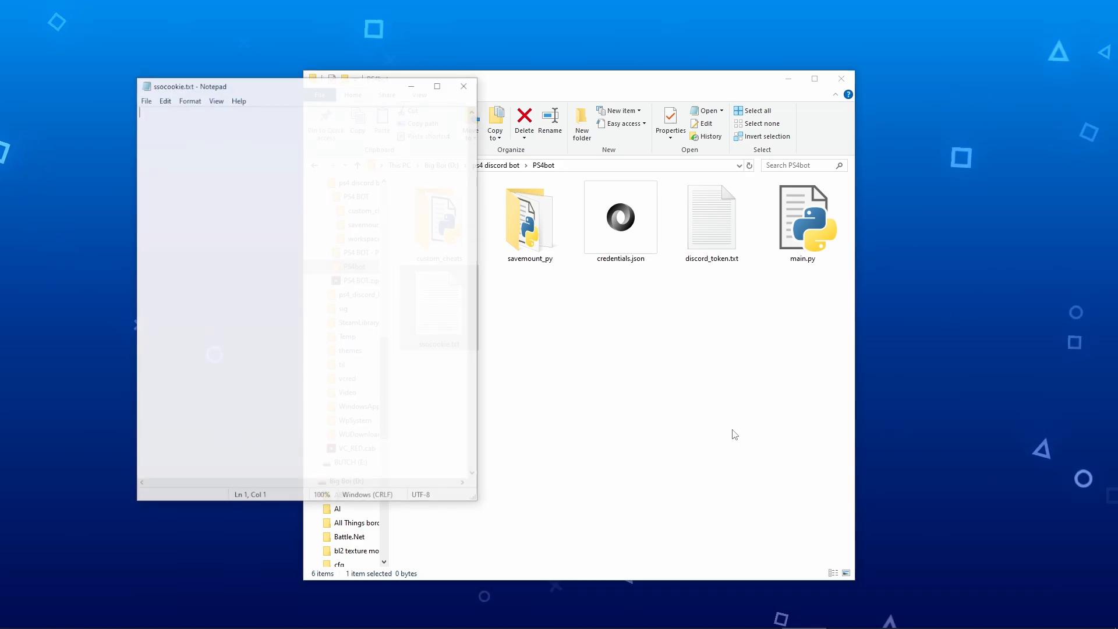
key(ctrl+v)
click(465, 85)
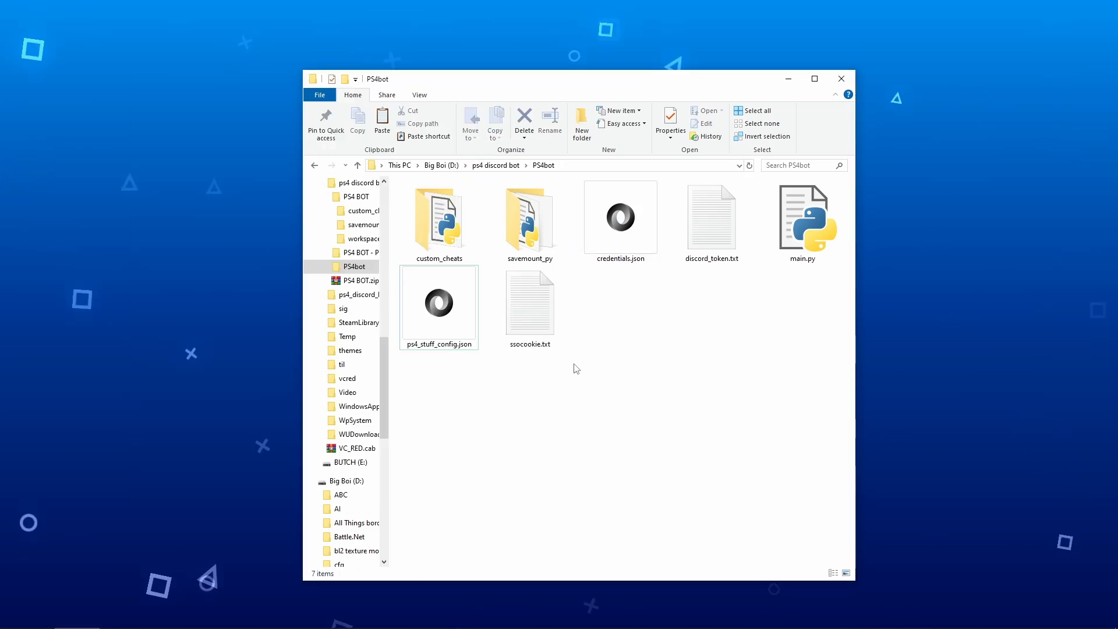
- Open ps4_stuff_config.json from the PS4bot folder in JSONedit and set ps4_ip to 192.168.0.136
click(473, 340)
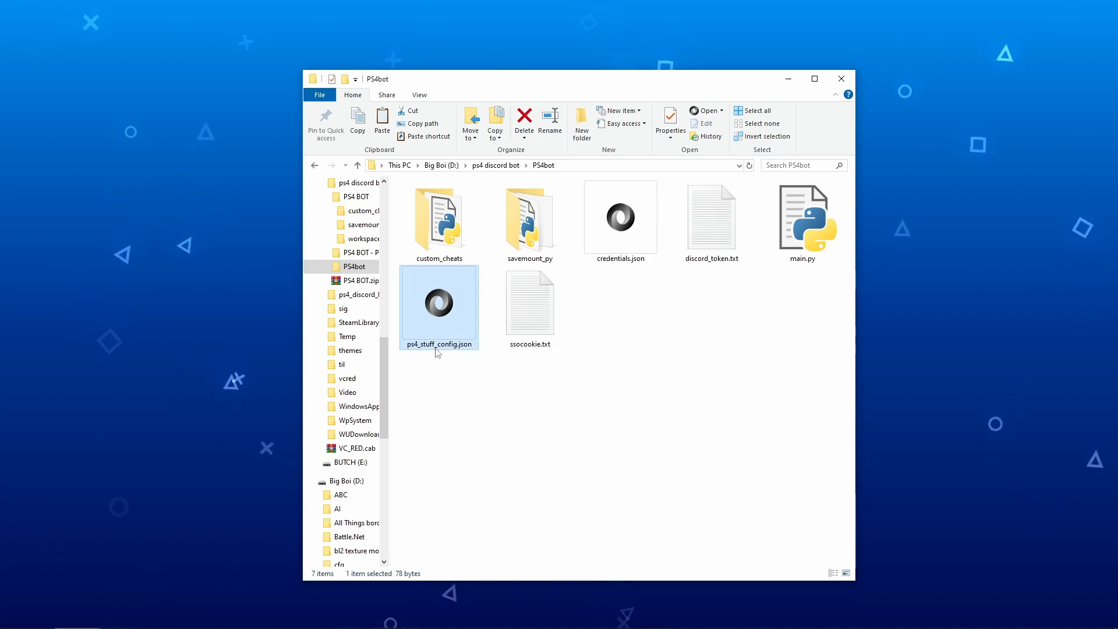
double_click(417, 307)
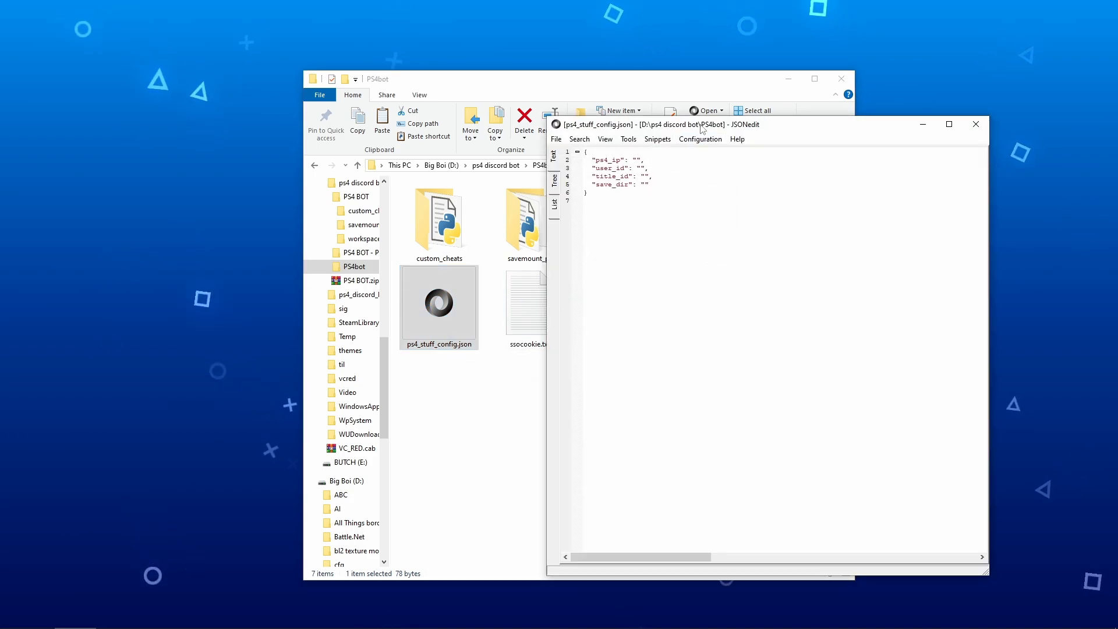
drag(677, 124, 583, 148)
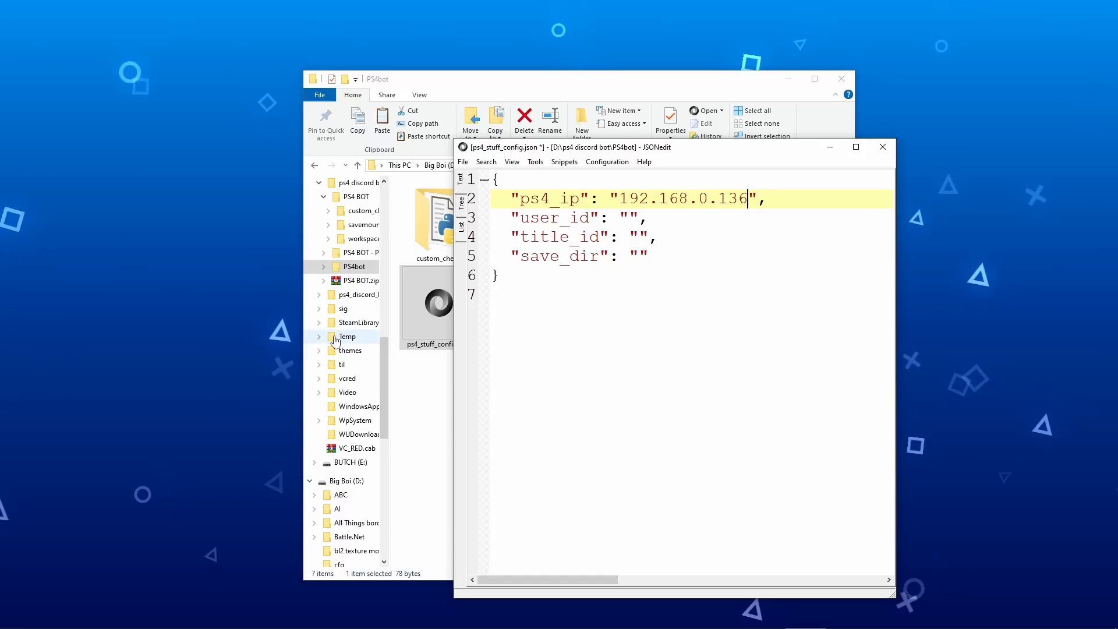
drag(656, 150, 614, 135)
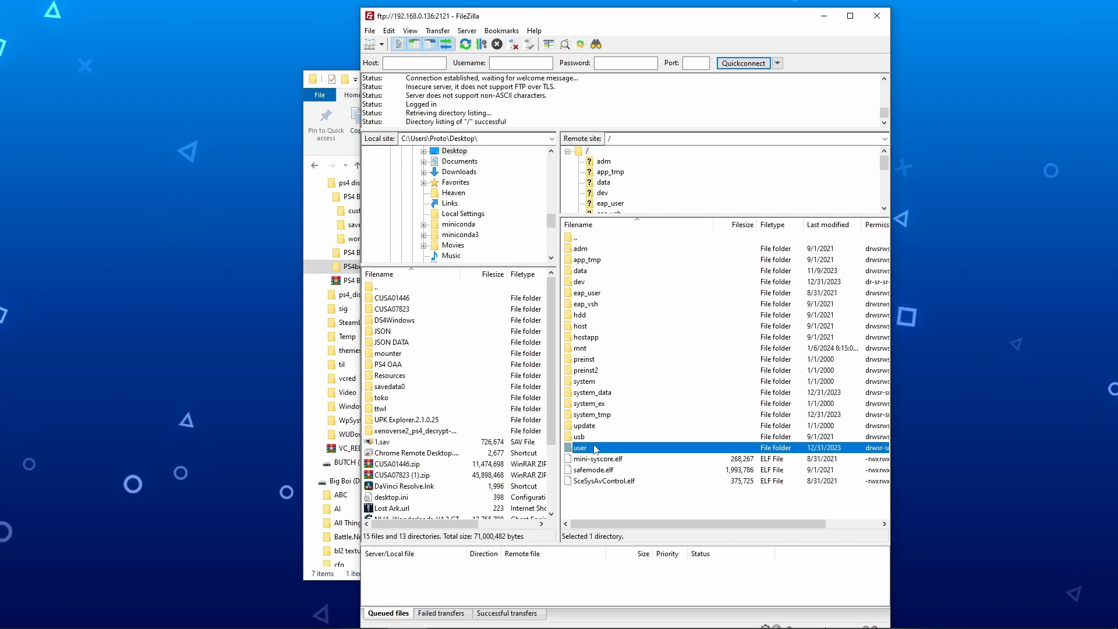
- In FileZilla, browse the PS4 to /user/home and set user_id in ps4_stuff_config.json to the first user folder's name
double_click(595, 449)
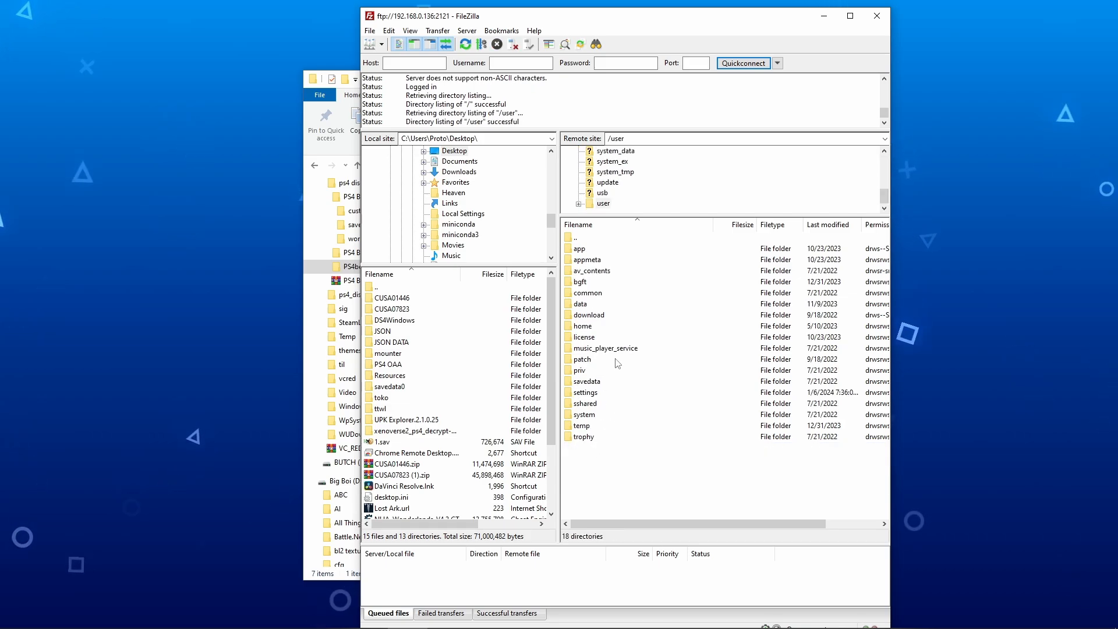
double_click(610, 325)
click(652, 444)
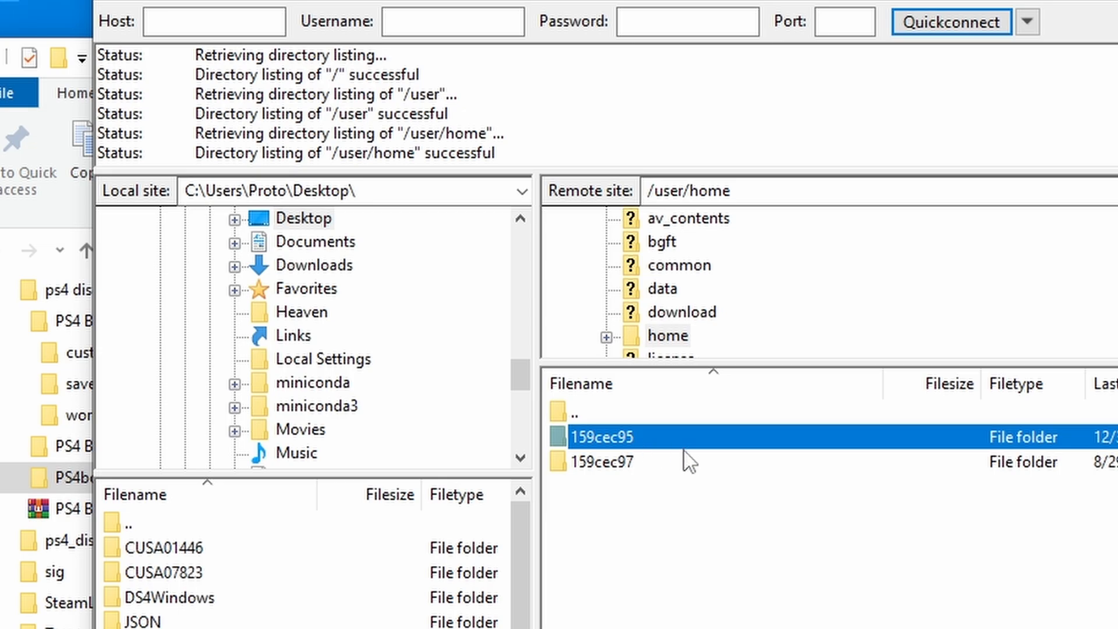
click(624, 439)
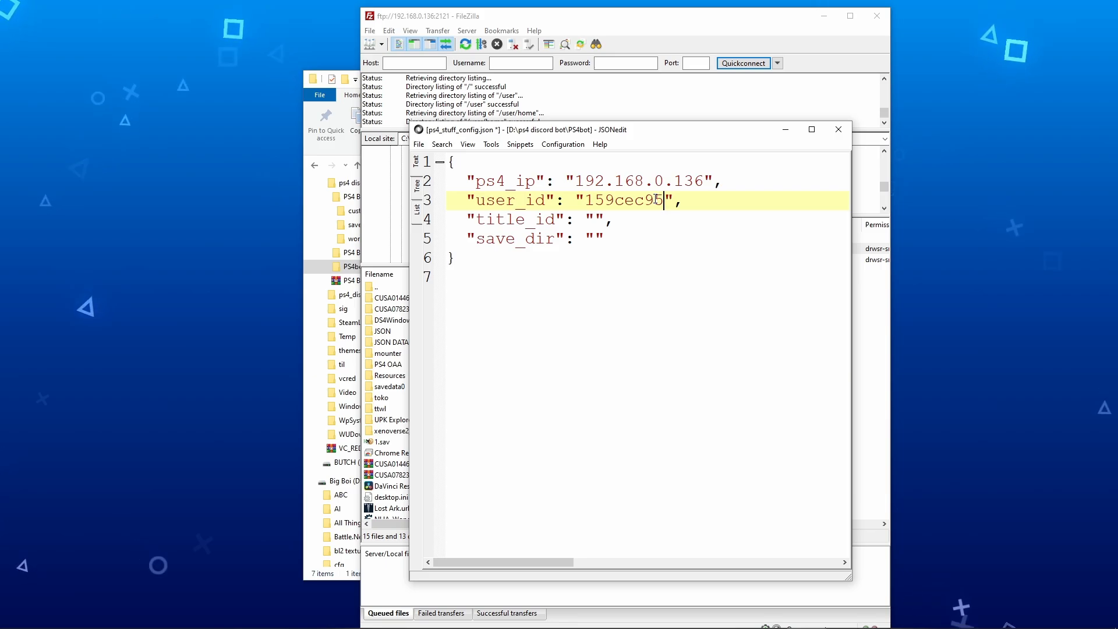
- Browse to that user's savedata folder in FileZilla and set title_id in the configuration file to FAKE00001
click(617, 469)
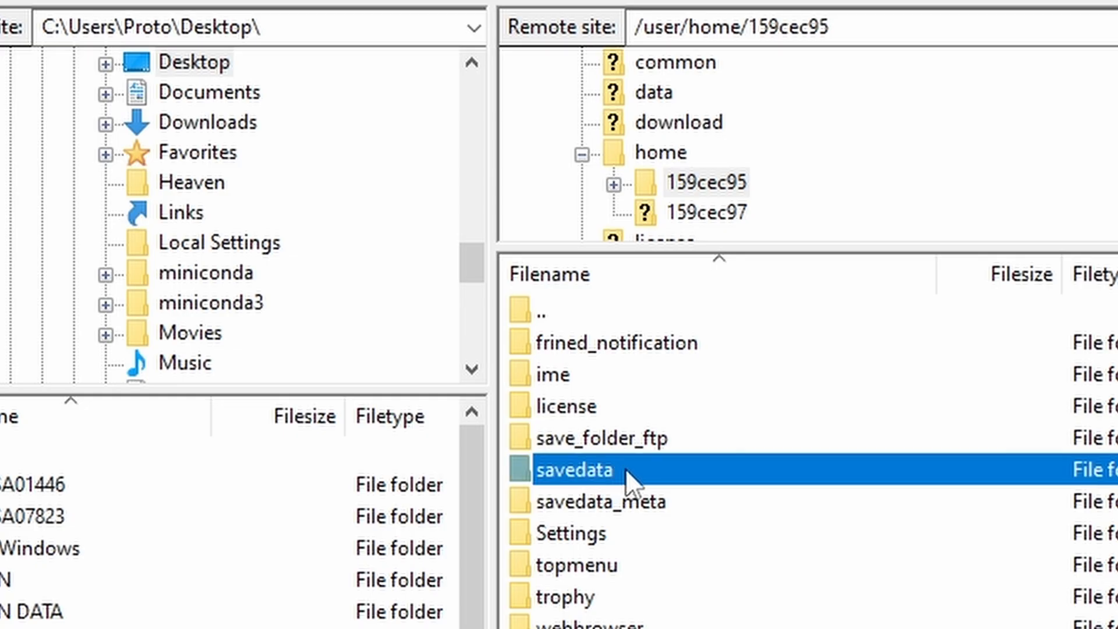
double_click(625, 468)
click(613, 469)
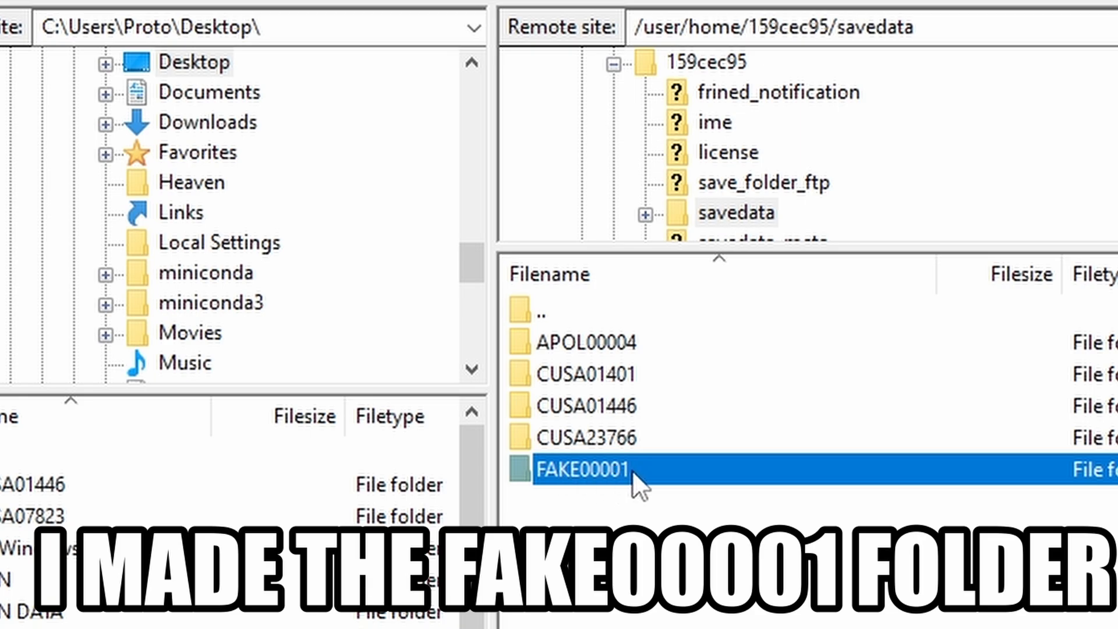
click(632, 470)
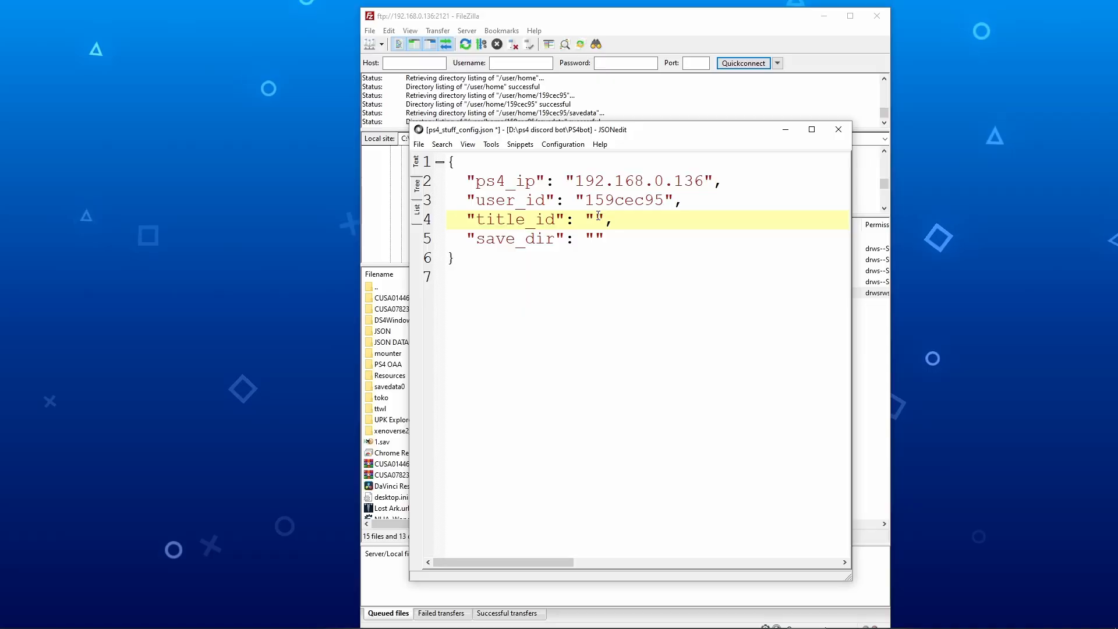
text(FAKE00001)
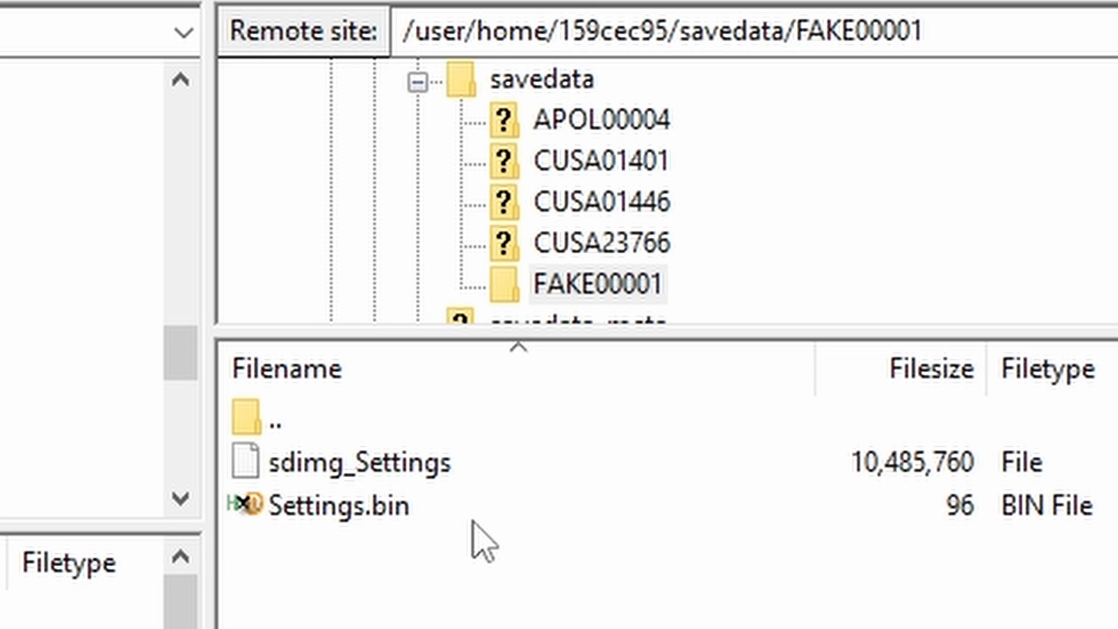
- Check the save file names in the FAKE00001 folder, set save_dir to Settings and save ps4_stuff_config.json
click(412, 500)
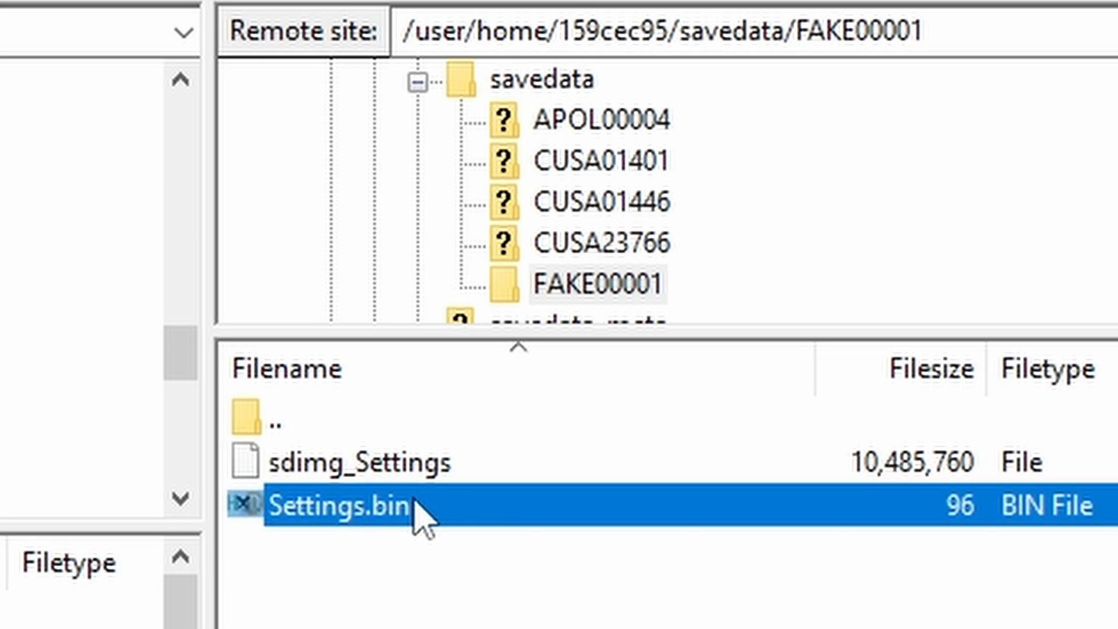
click(431, 451)
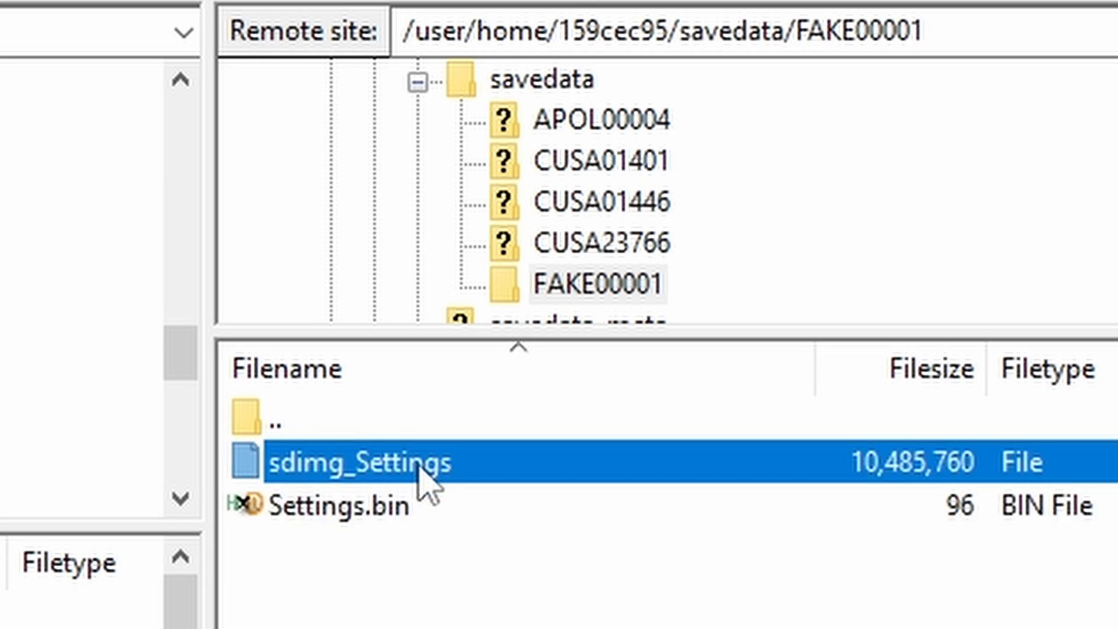
click(430, 541)
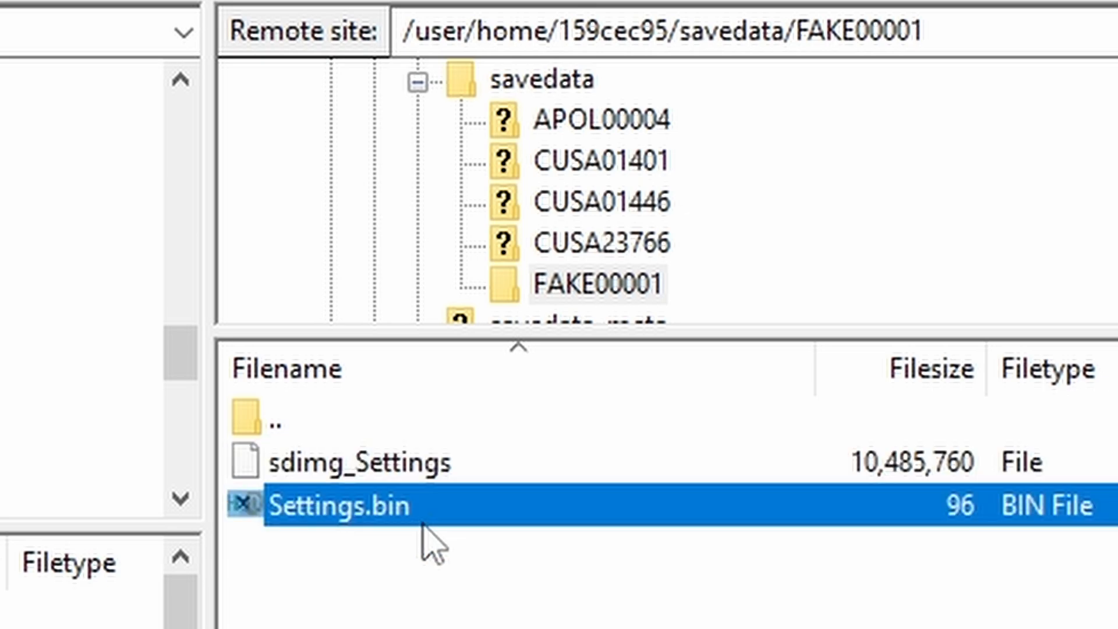
click(627, 324)
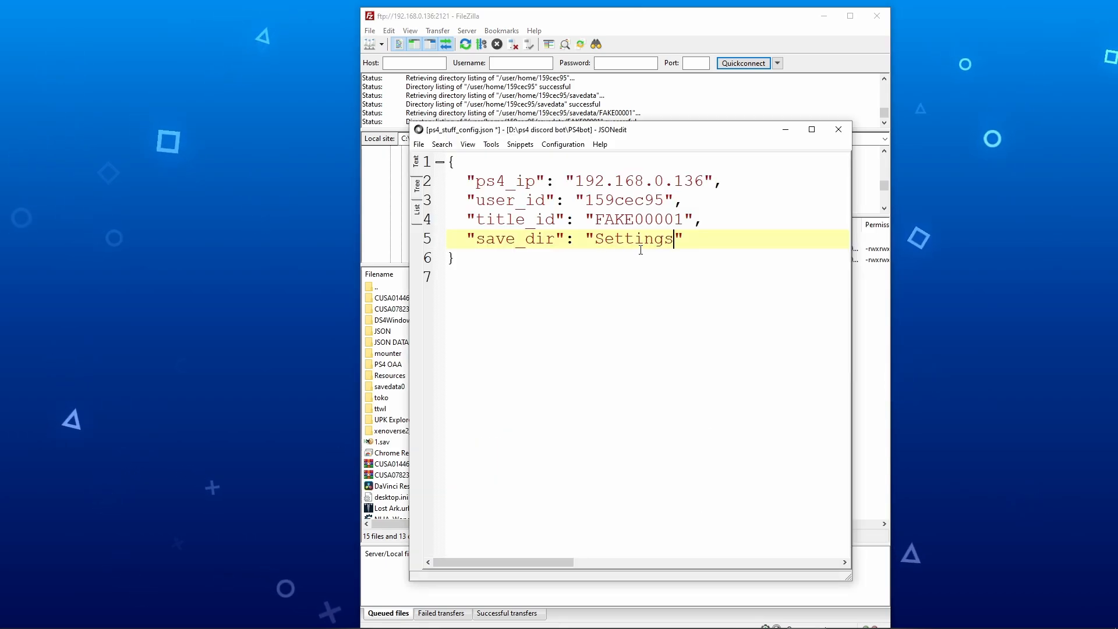
key(ctrl+s)
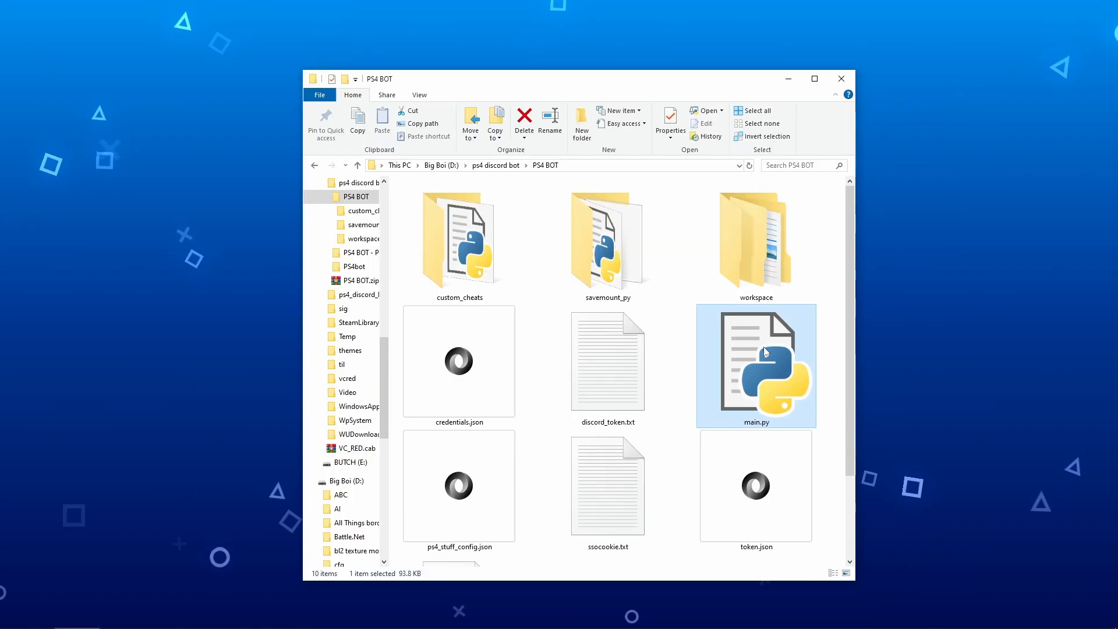
- Open main.py from the PS4 BOT folder in IDLE and run the script
right_click(764, 349)
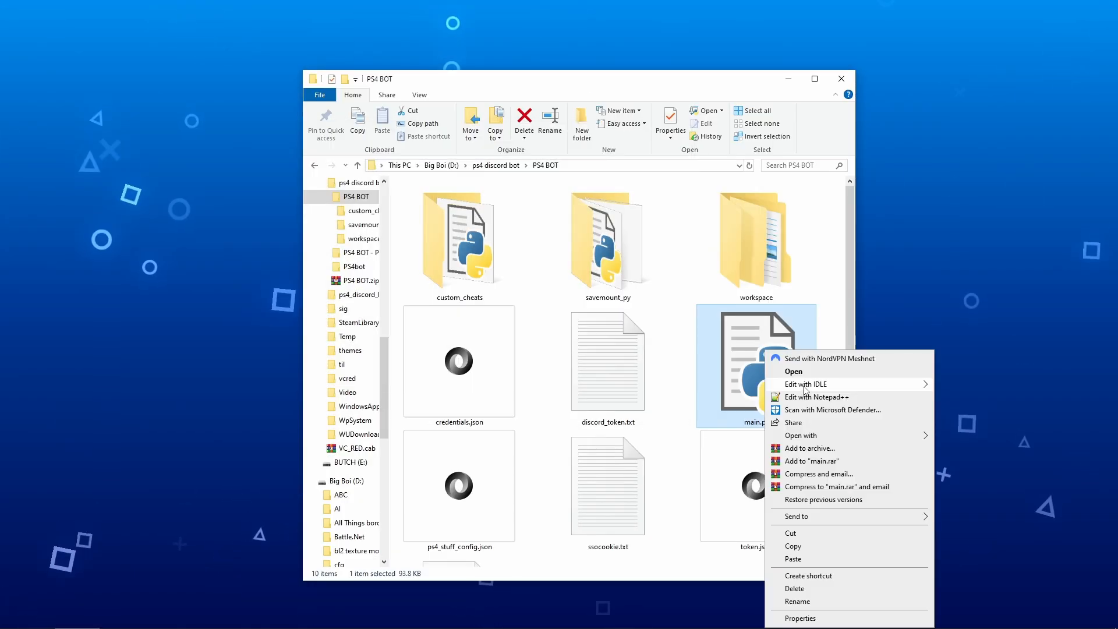
mouse_move(813, 386)
click(991, 385)
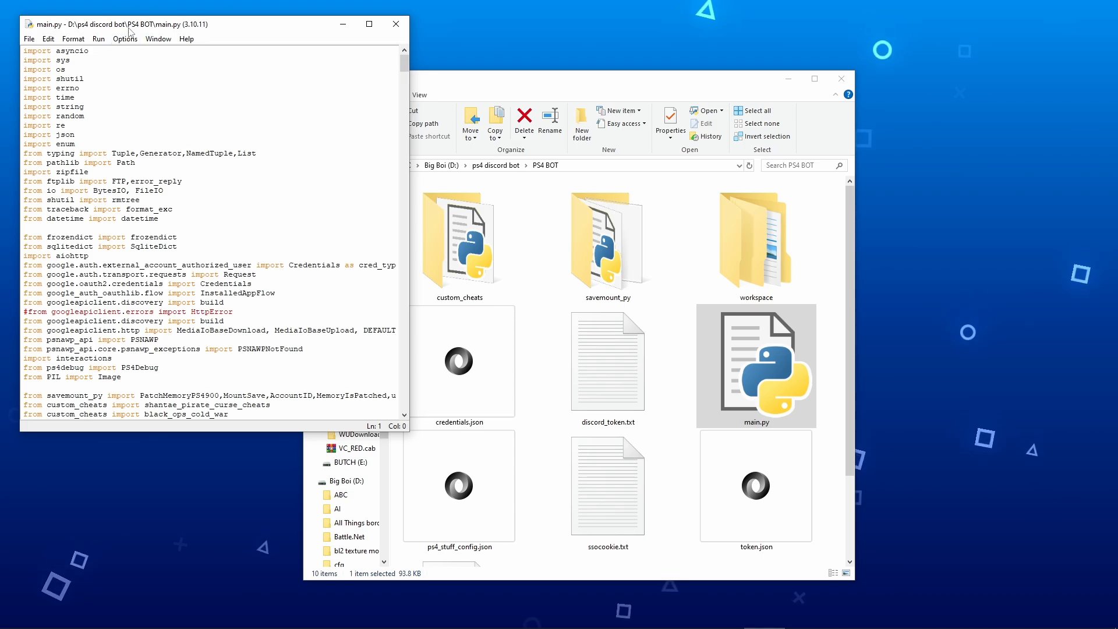
click(319, 109)
click(334, 119)
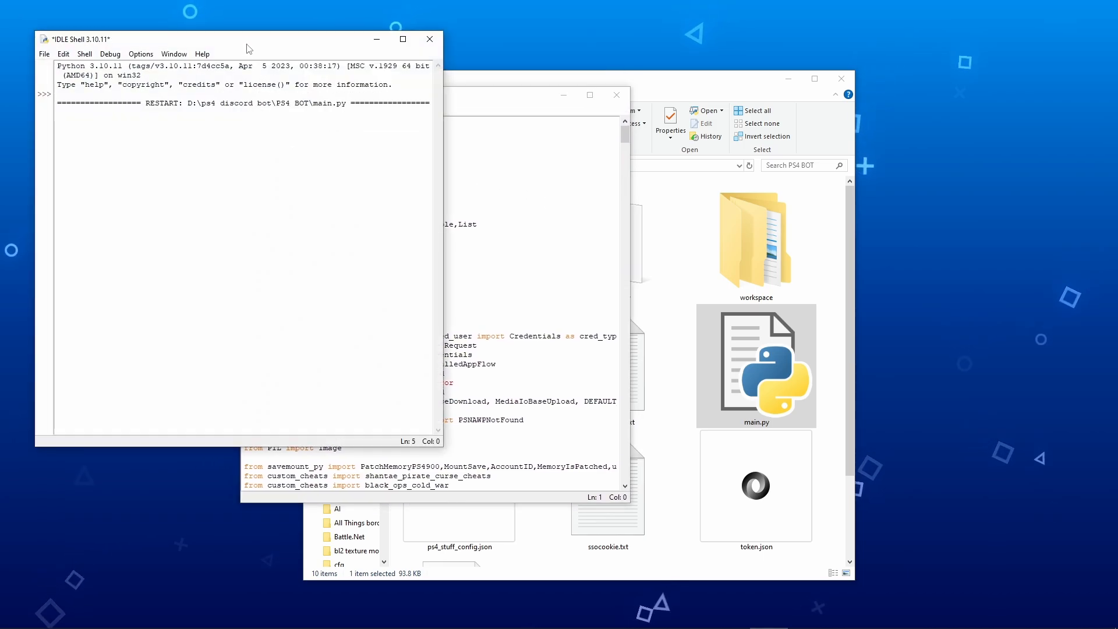